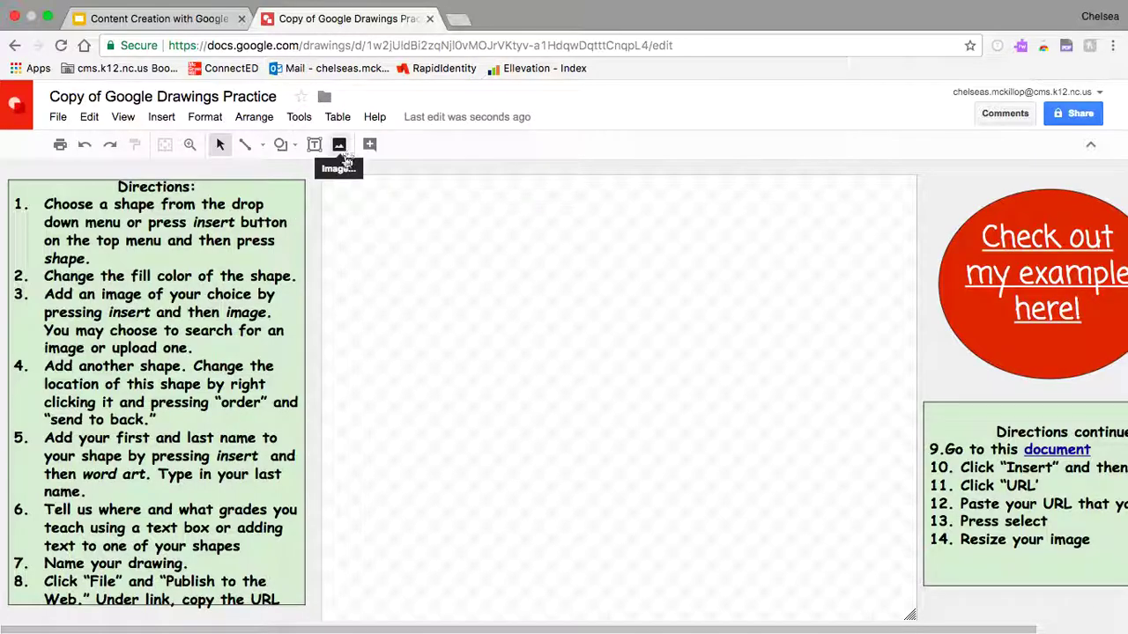
click(294, 147)
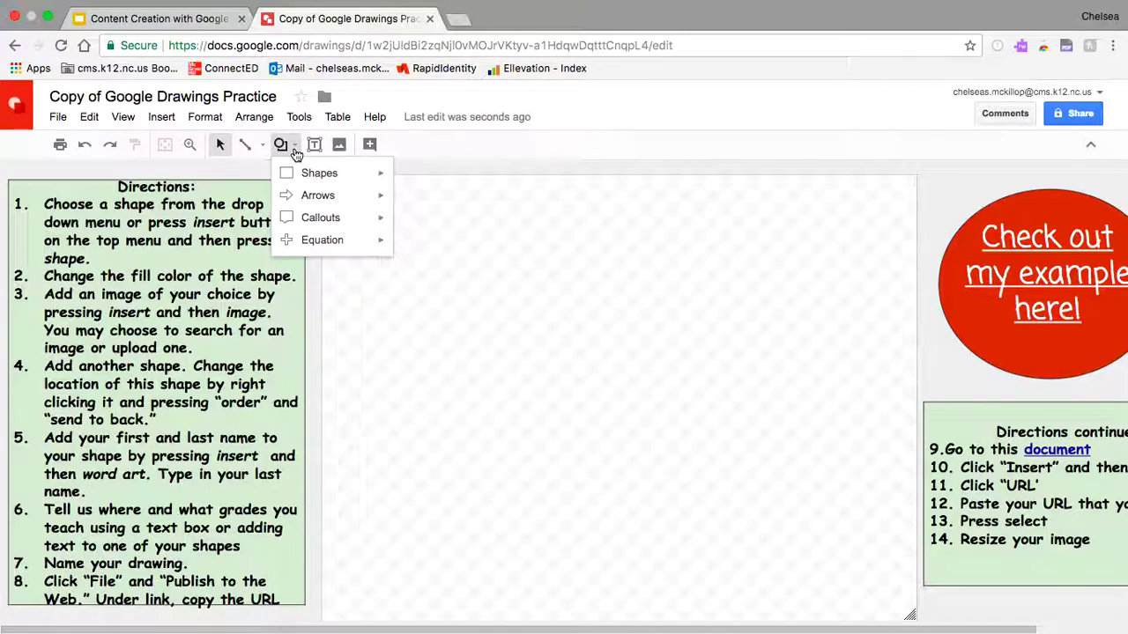
mouse_move(298, 179)
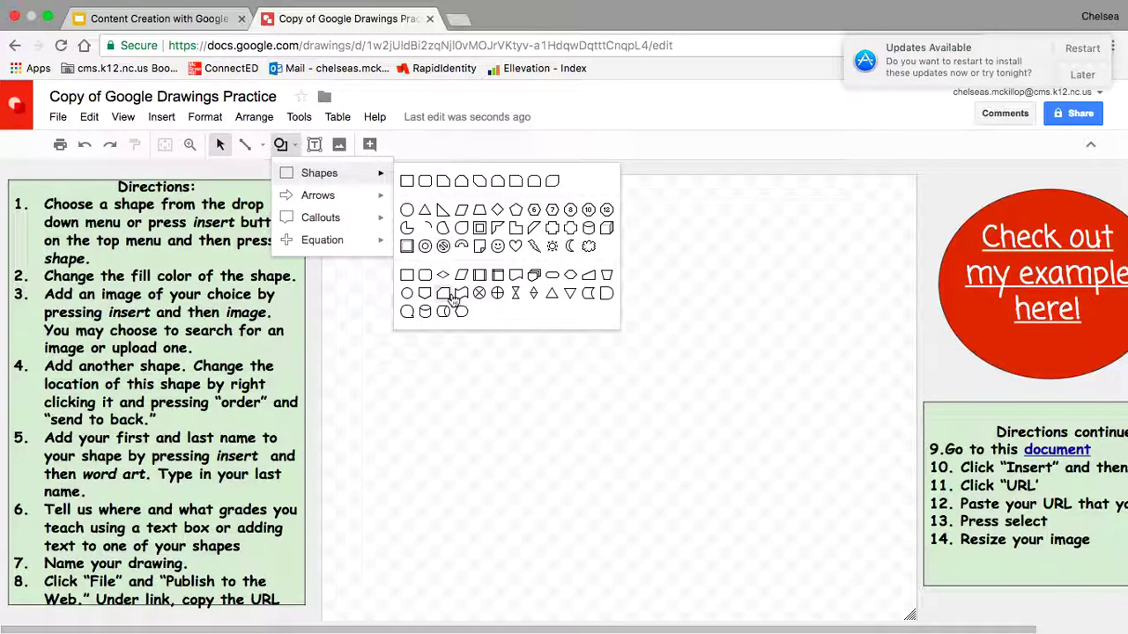
click(483, 393)
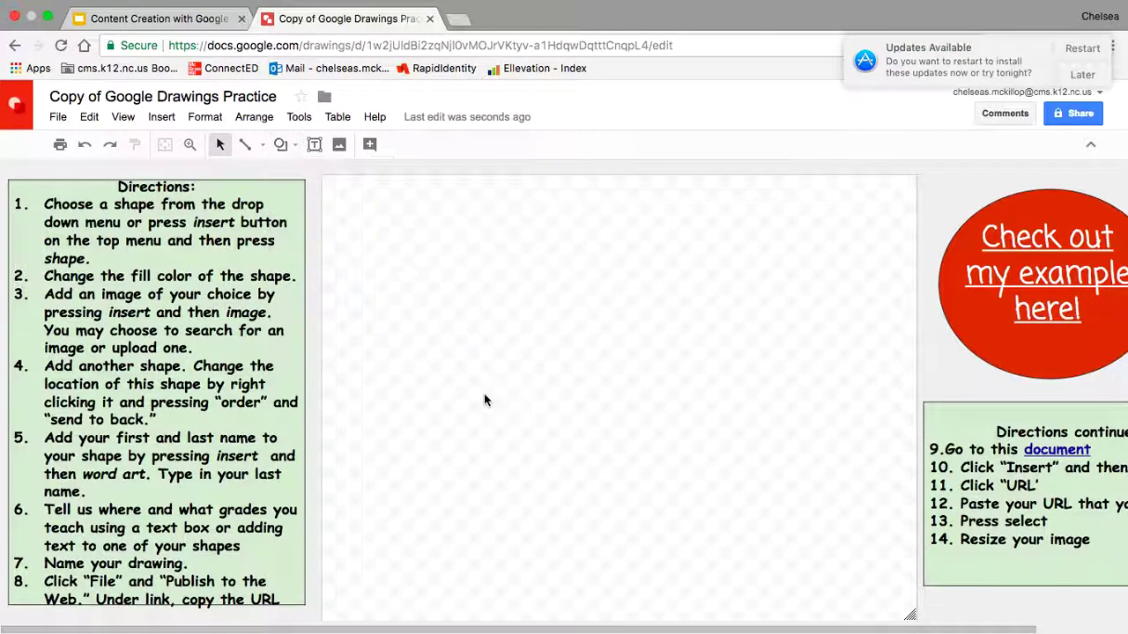
Draw a large sun shape on the left-centre part of the blank canvas.
click(161, 116)
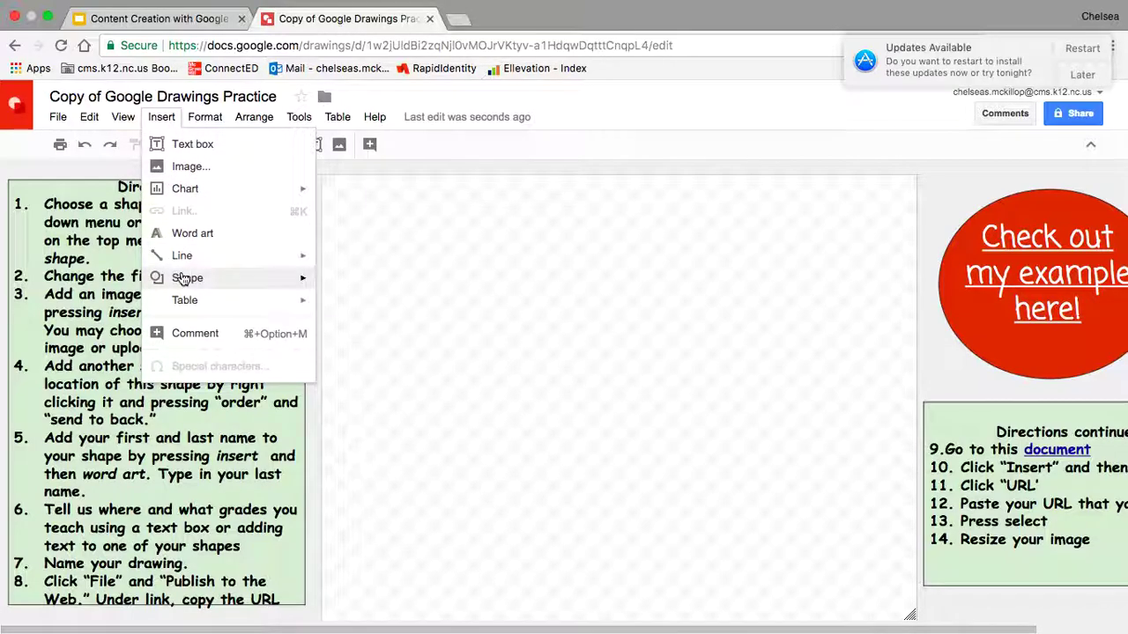
mouse_move(289, 281)
mouse_move(371, 297)
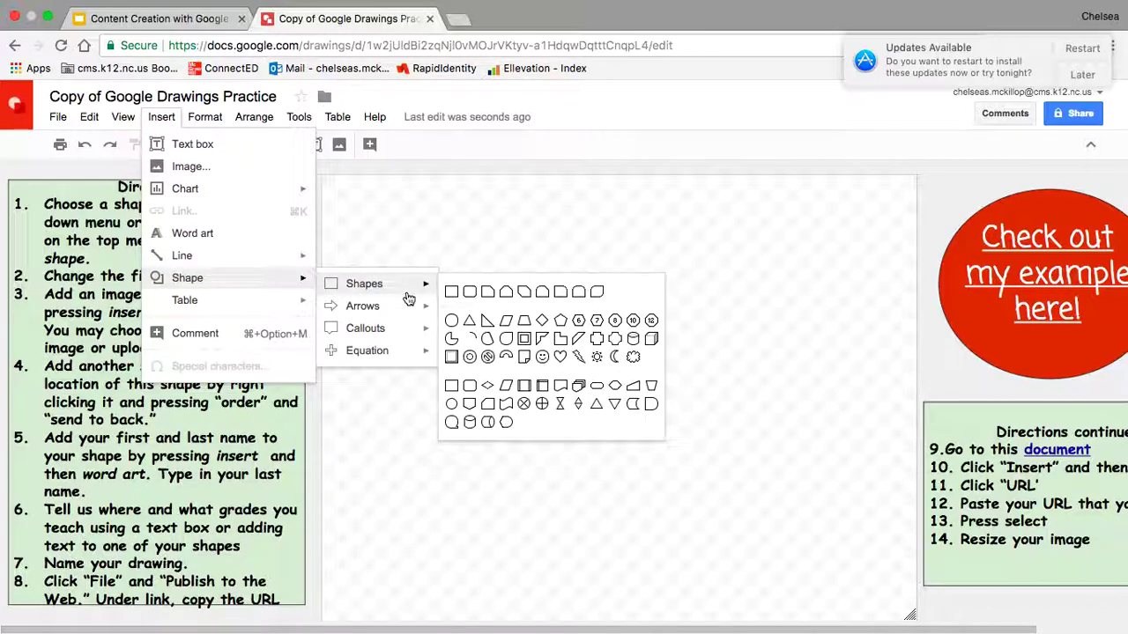
click(600, 355)
drag(393, 231, 681, 502)
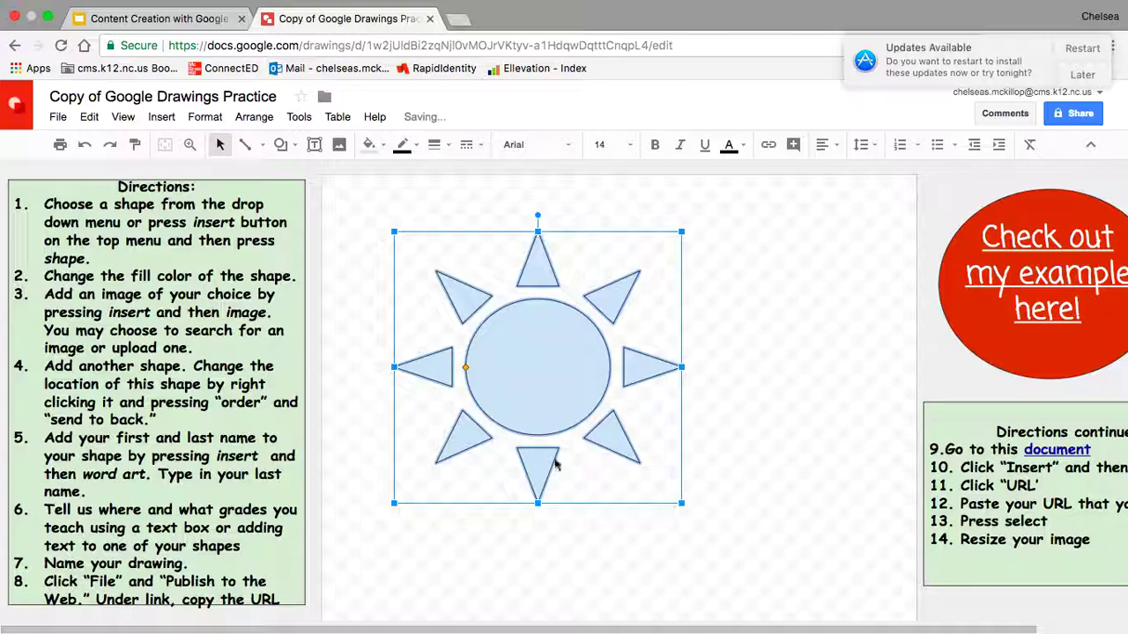
click(349, 429)
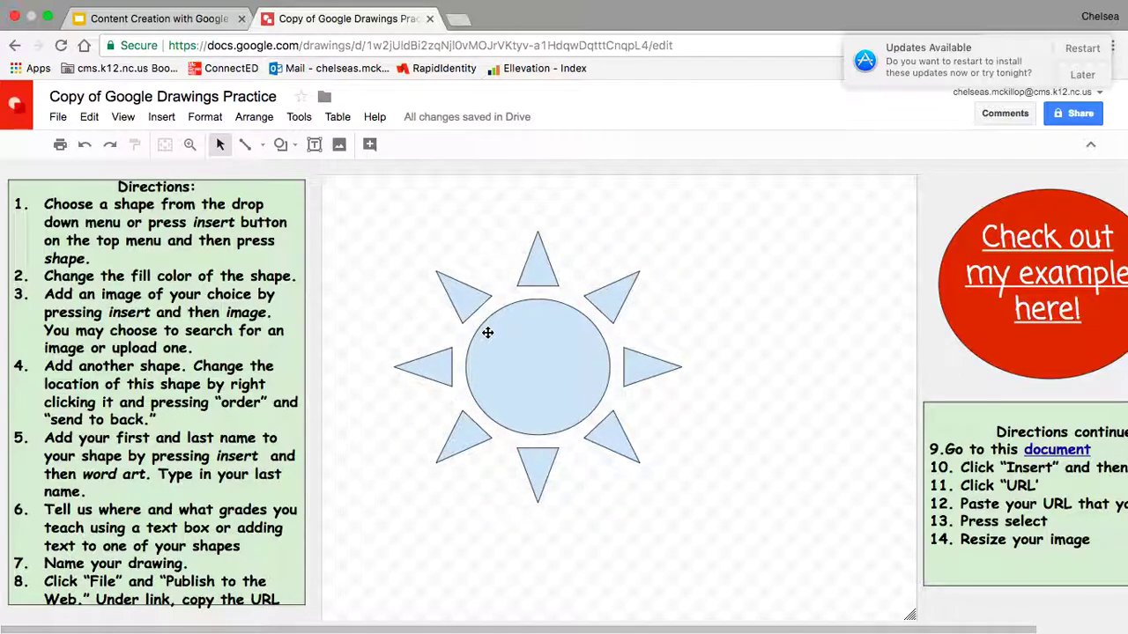
Change the sun shape's fill to solid dark yellow.
click(522, 361)
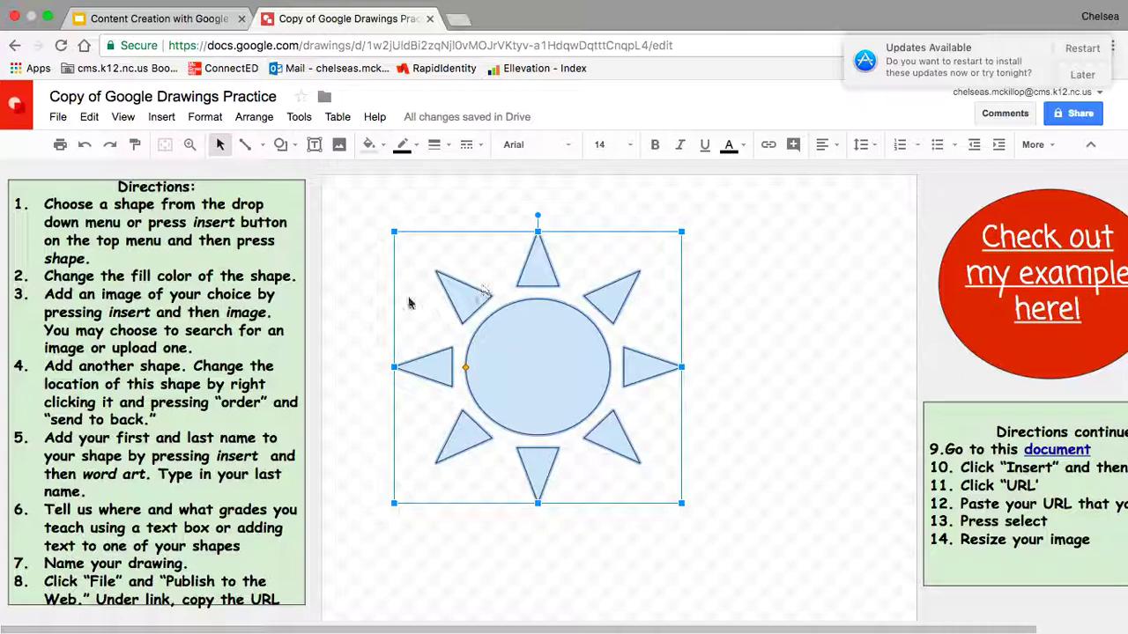
click(381, 148)
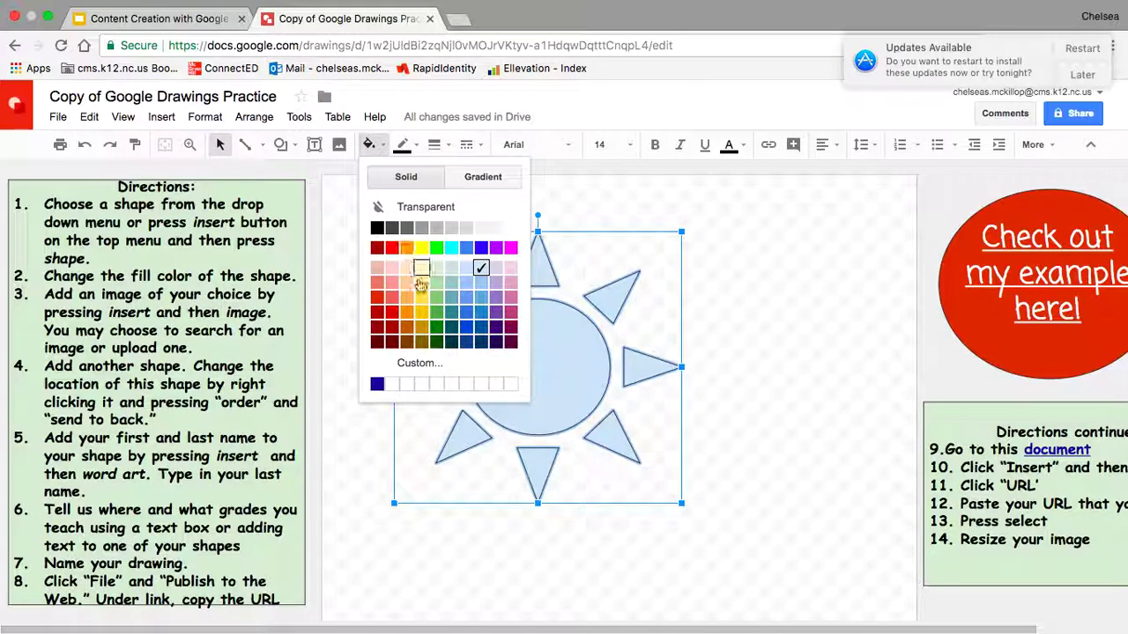
click(422, 313)
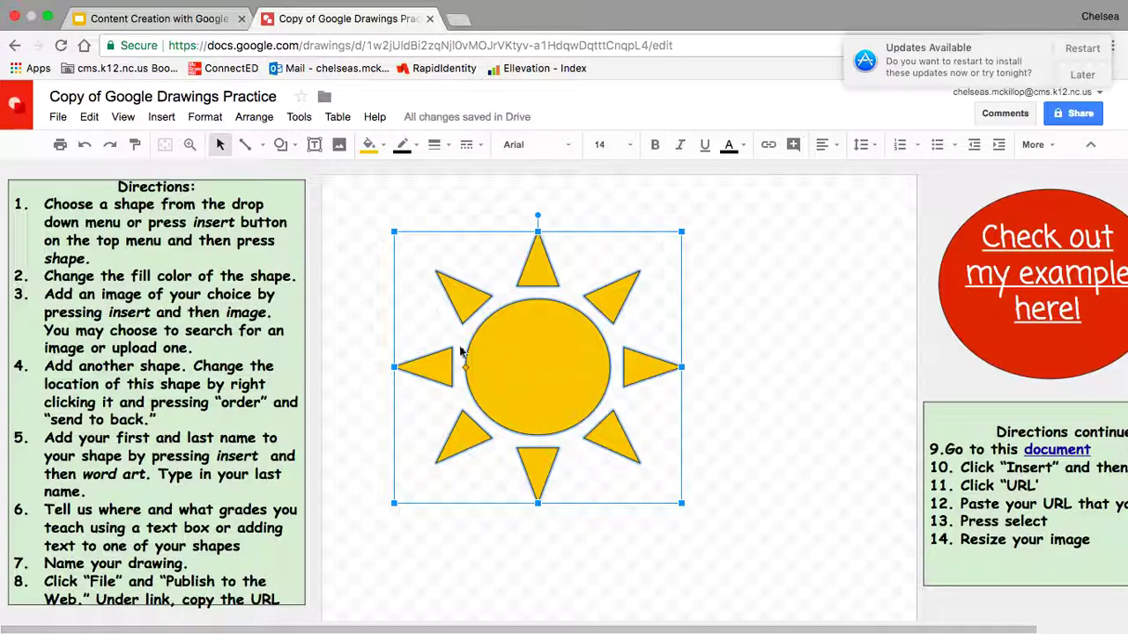
click(370, 308)
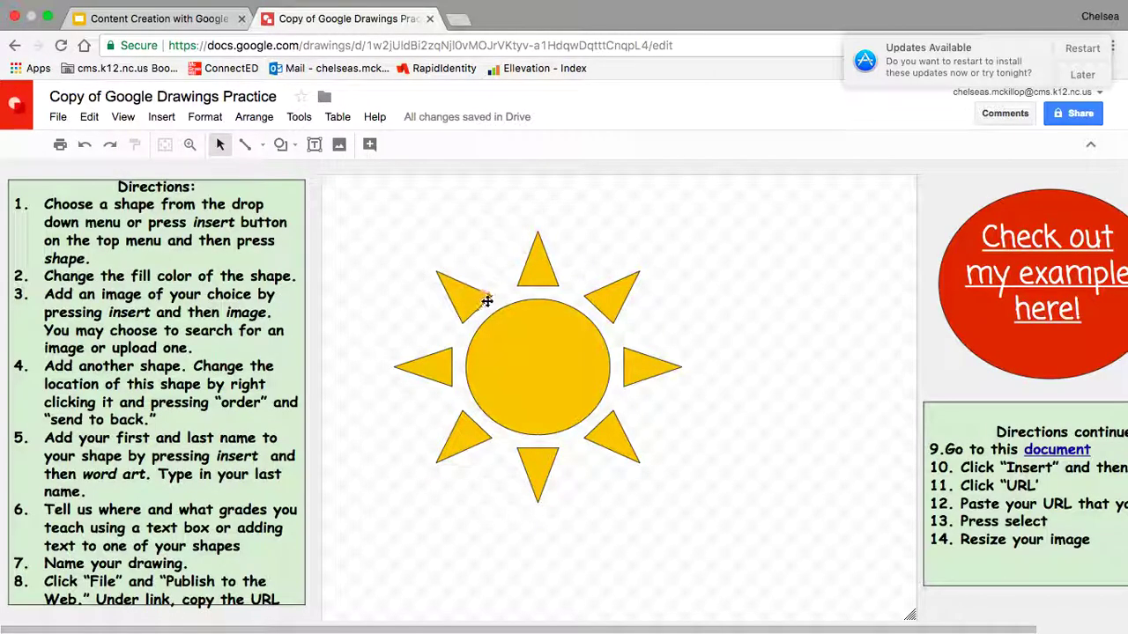
Set the sun's outline to the same dark yellow as its fill and move the shape slightly to the left.
click(518, 350)
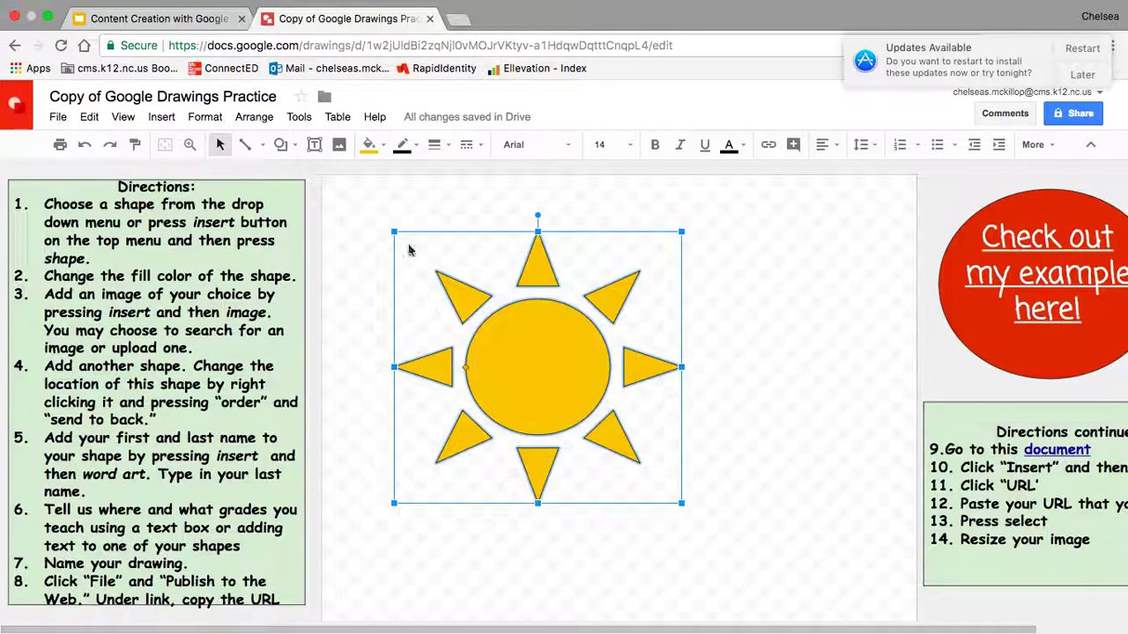
click(412, 149)
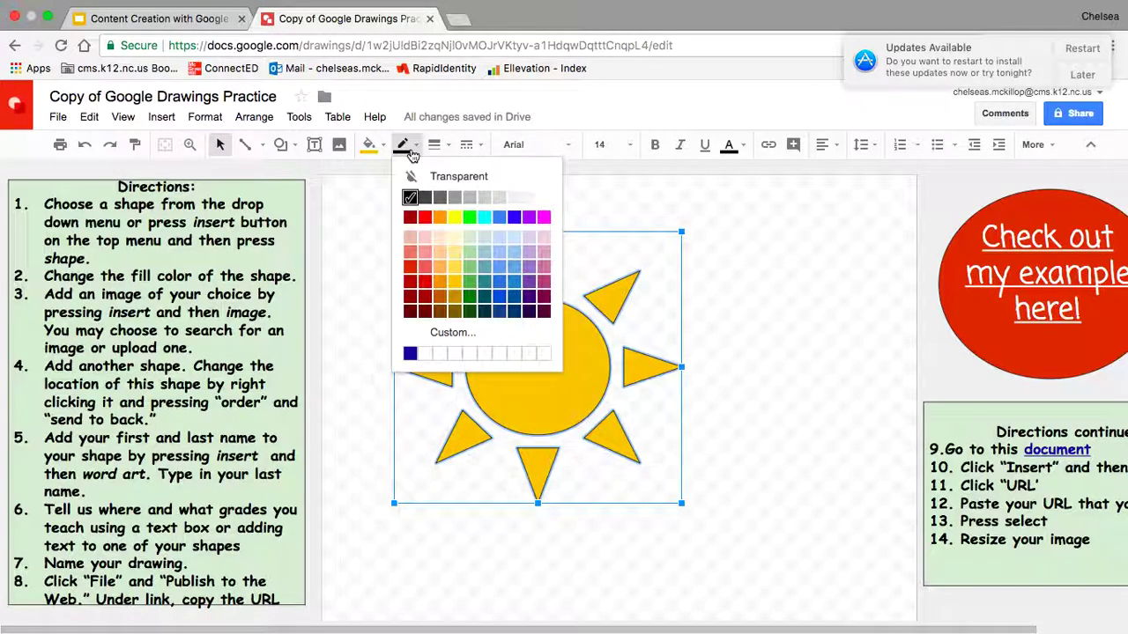
click(454, 282)
click(346, 335)
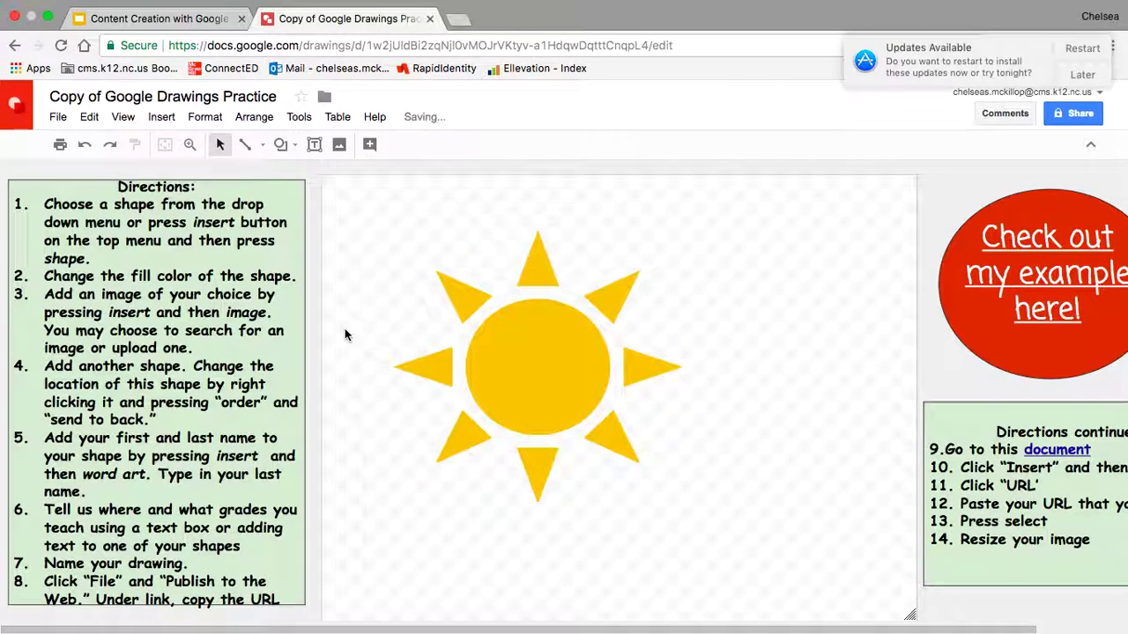
drag(519, 400, 493, 397)
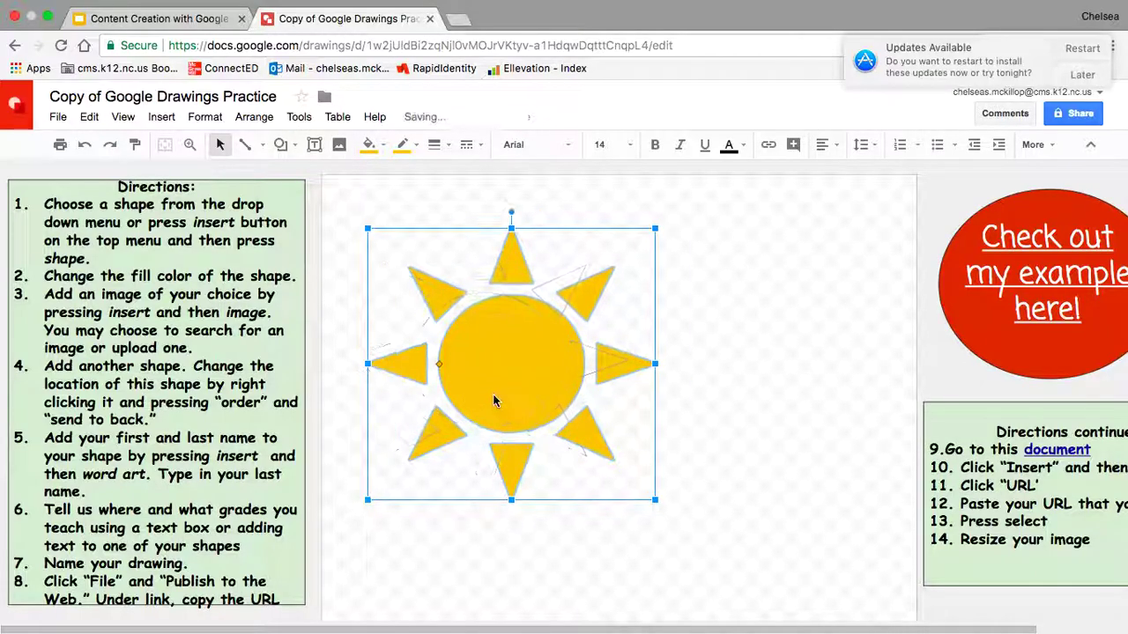
click(468, 582)
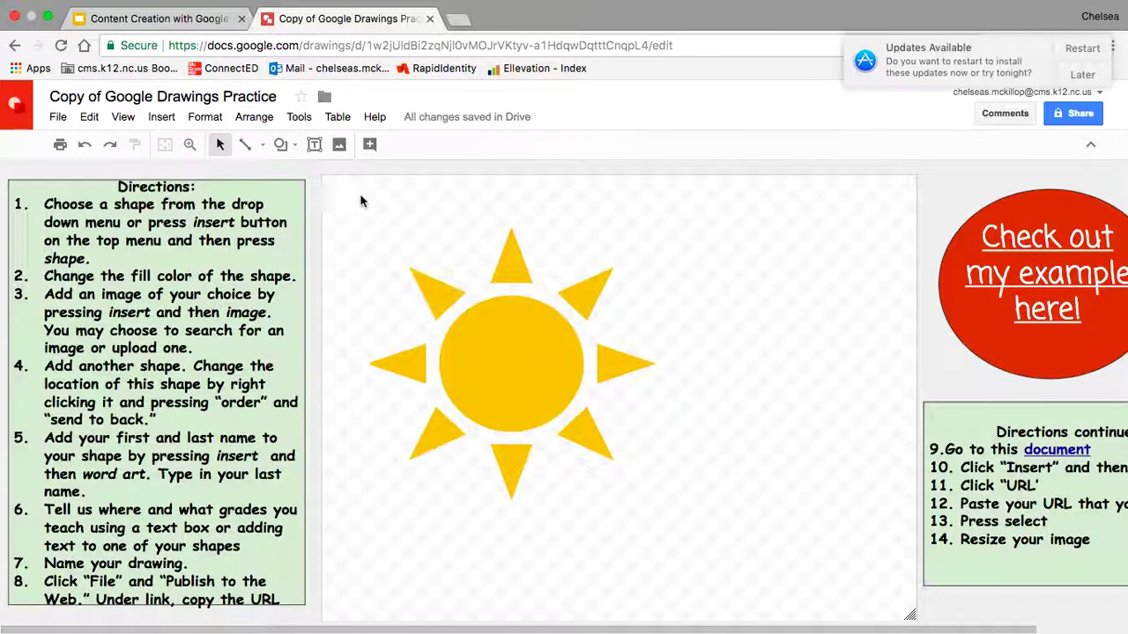
Search Google for "ipad" images to insert into the drawing.
click(340, 146)
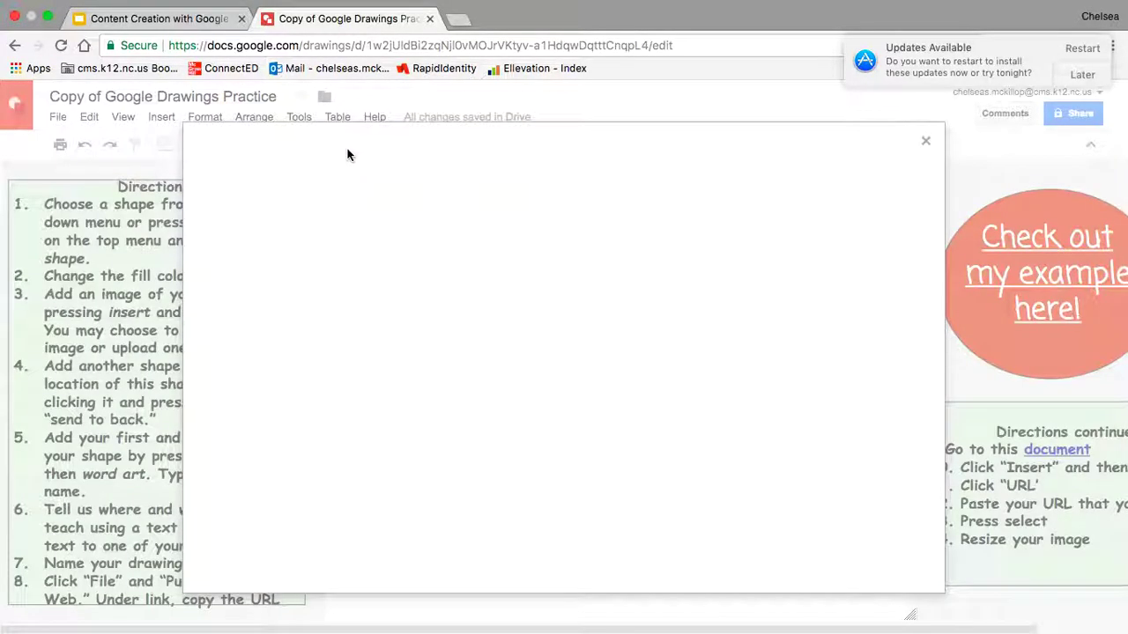
click(926, 143)
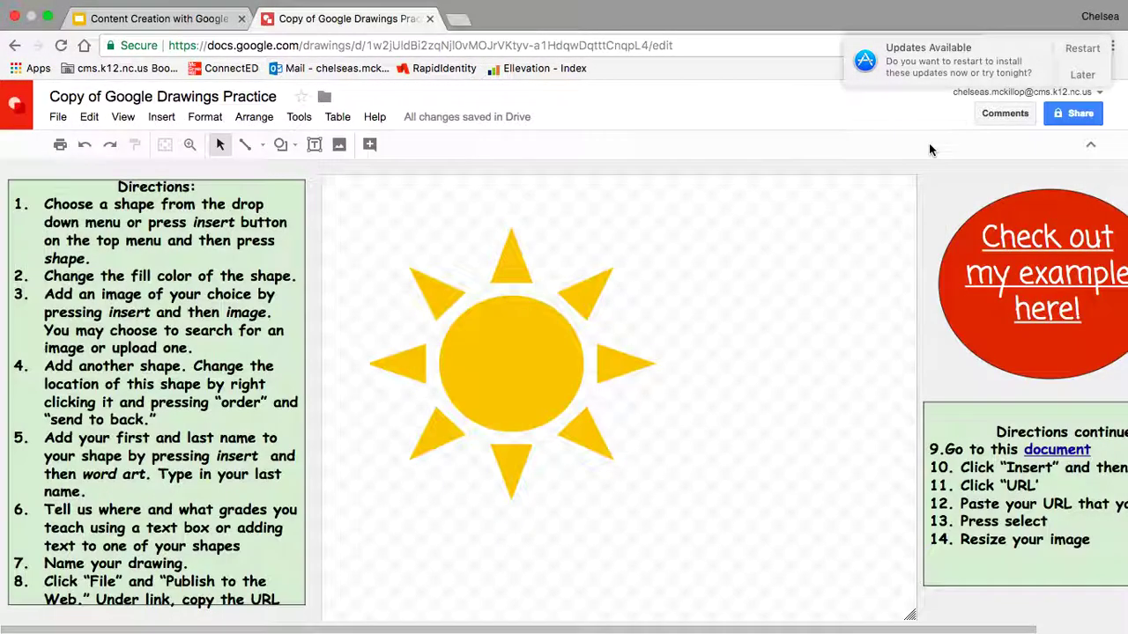
click(161, 117)
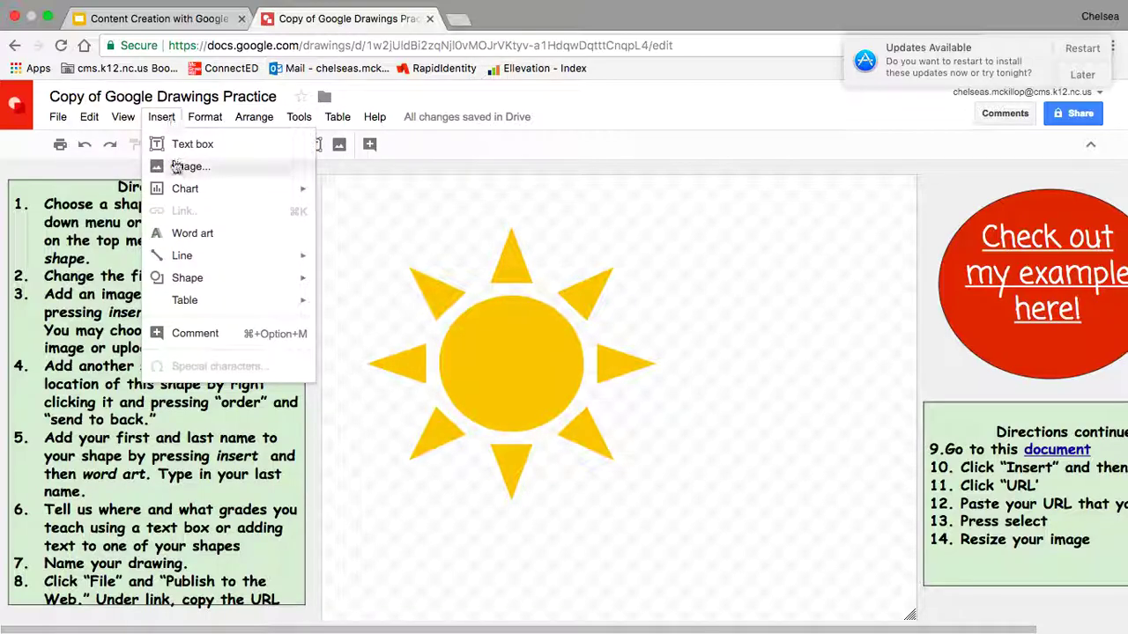
click(177, 165)
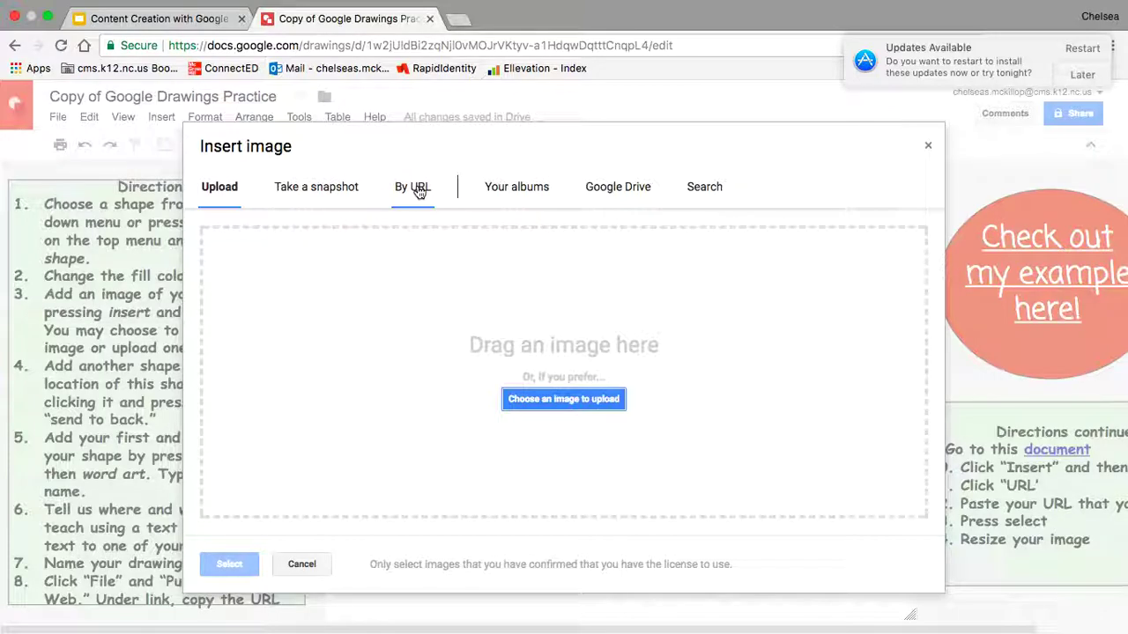
click(713, 198)
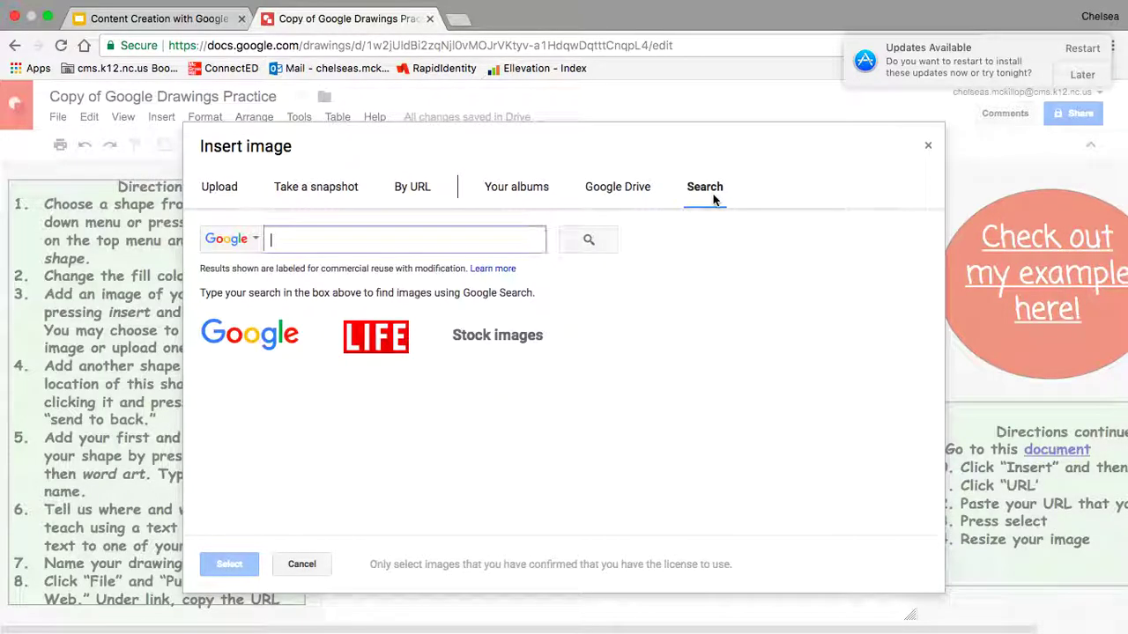
text(ipad)
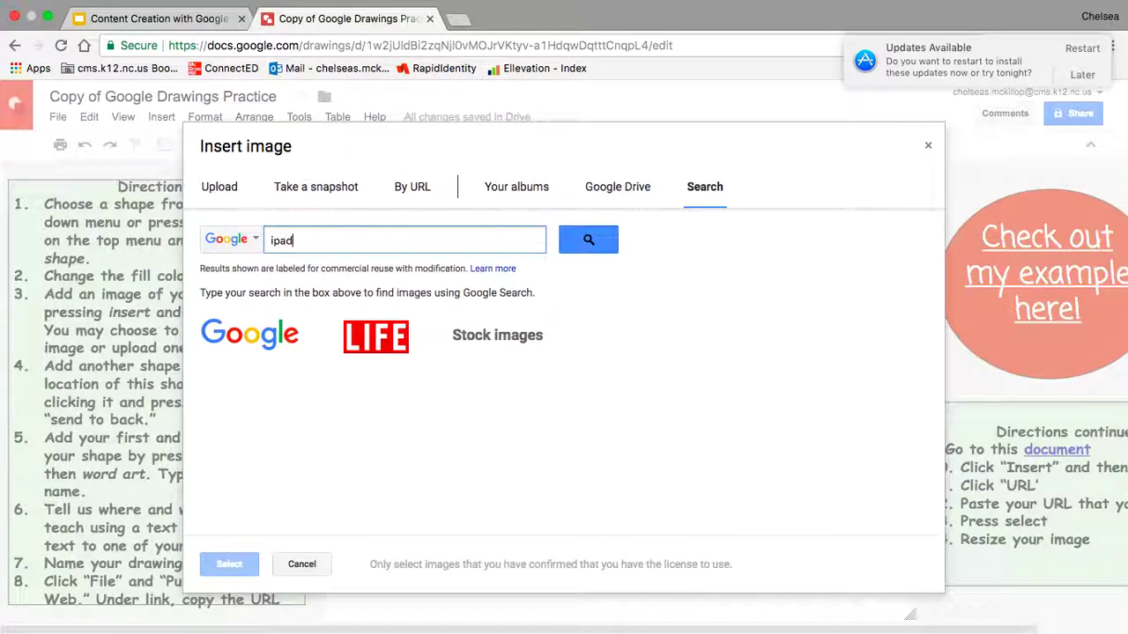
key(Return)
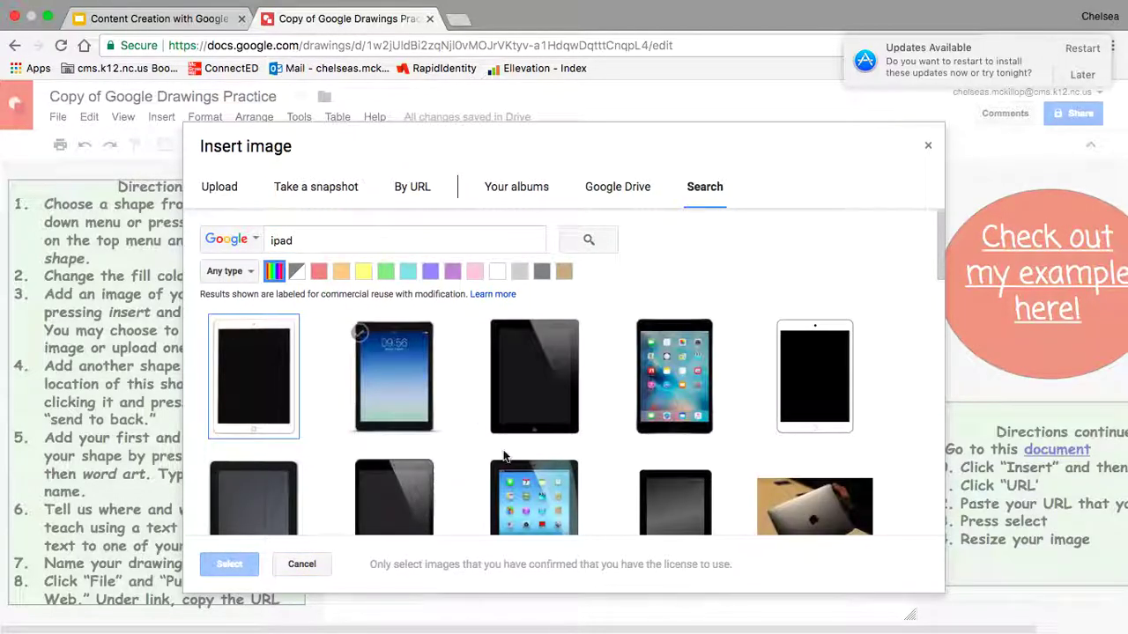
Insert the black iPad picture with app icons on a blue background and move it down-left to overlap the sun's right ray.
scroll(646, 470, down, 2)
click(539, 456)
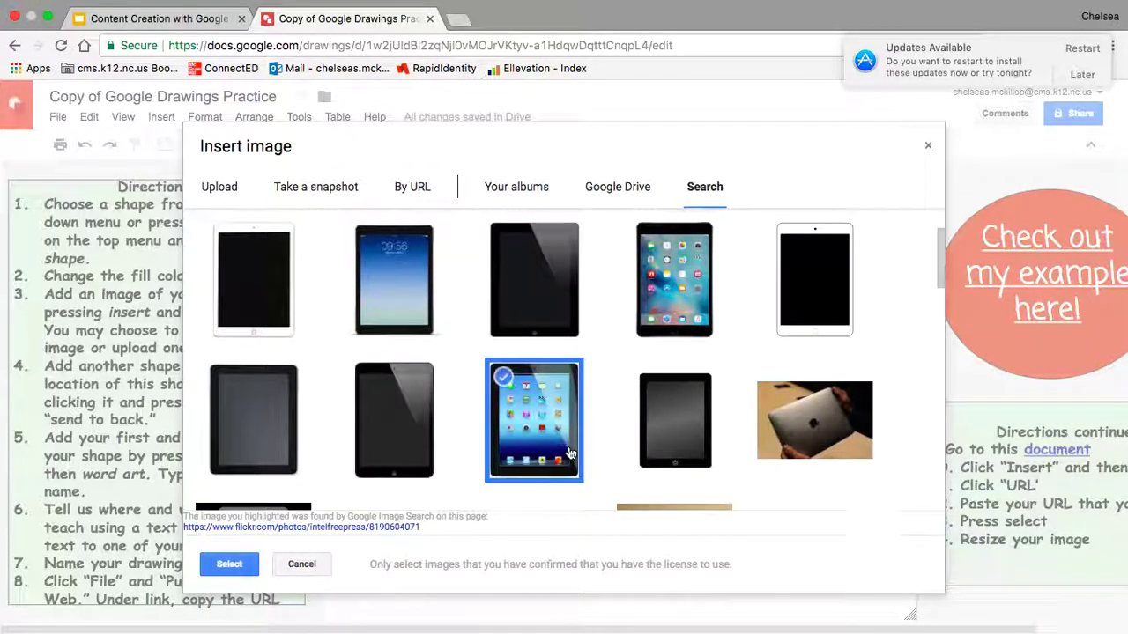
click(229, 565)
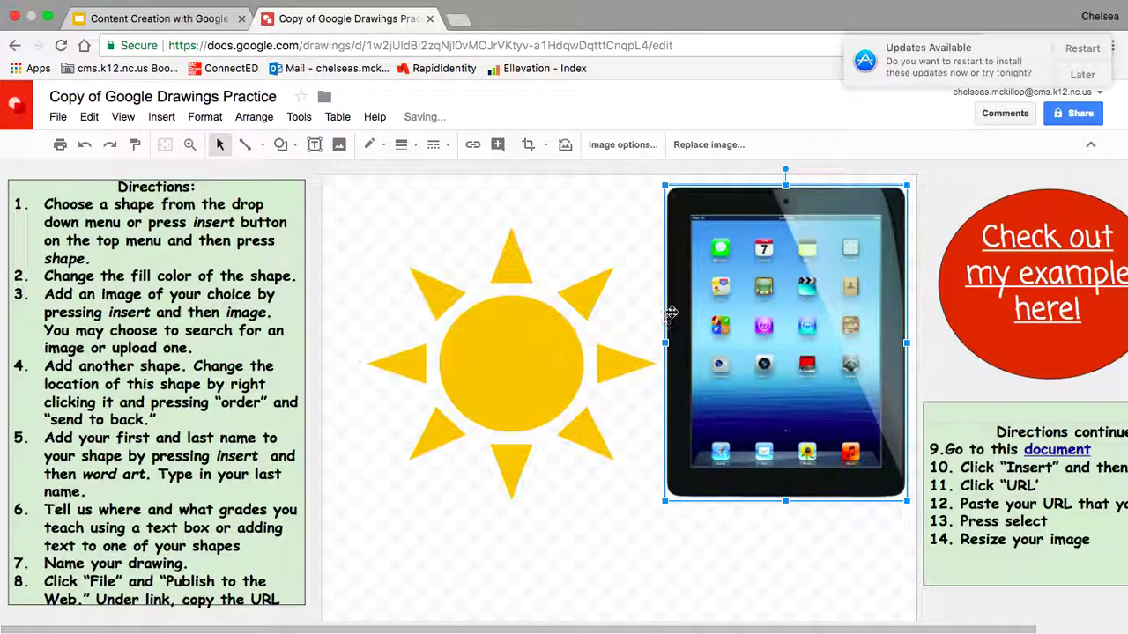
drag(764, 327, 718, 425)
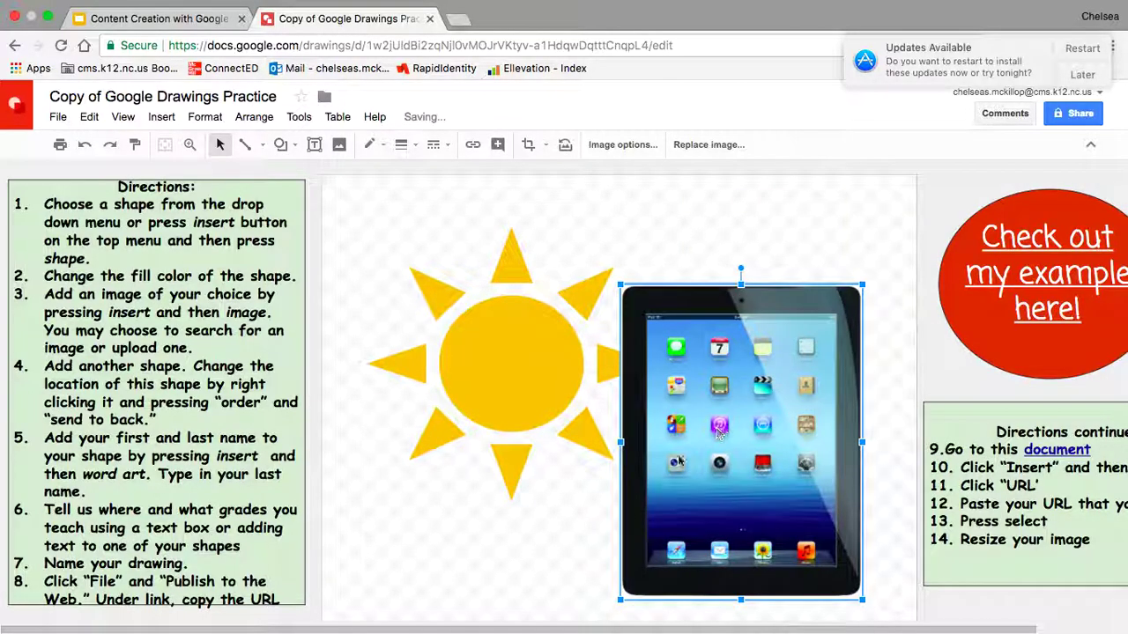
click(559, 529)
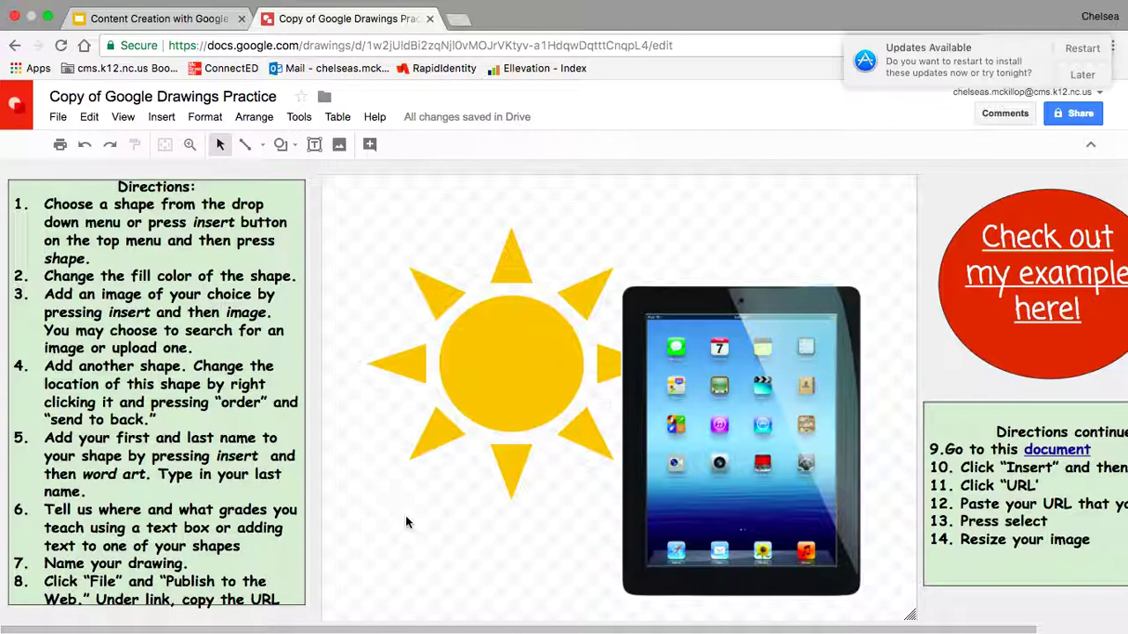
Draw a wide cloud shape below the sun, overlapping its lowest ray and the iPad's left edge.
click(295, 148)
mouse_move(304, 198)
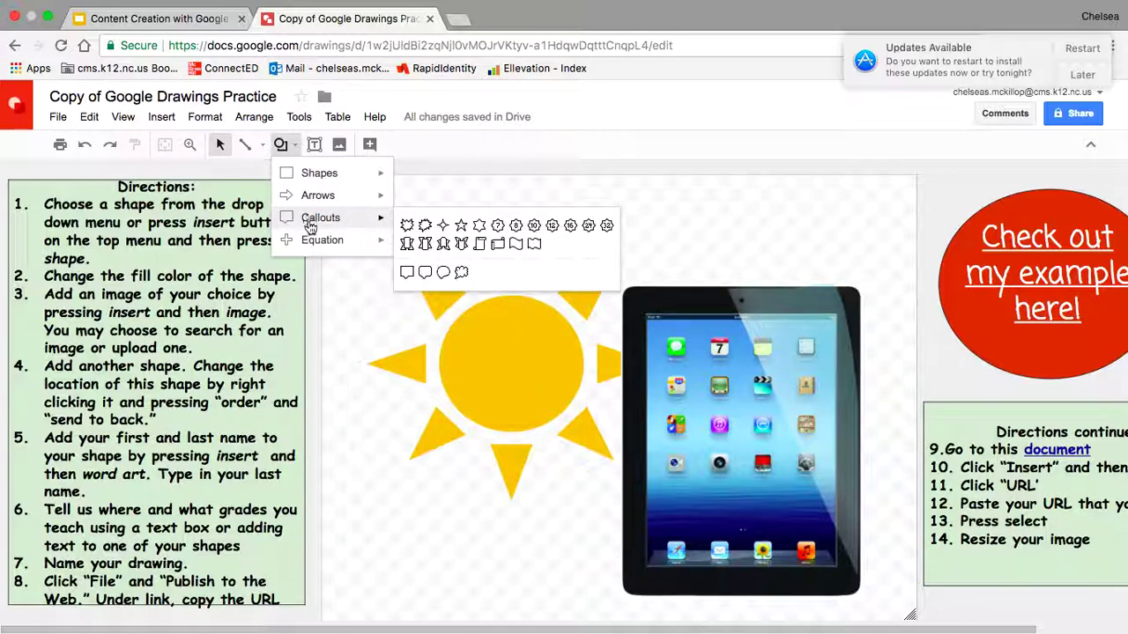
mouse_move(310, 241)
mouse_move(321, 174)
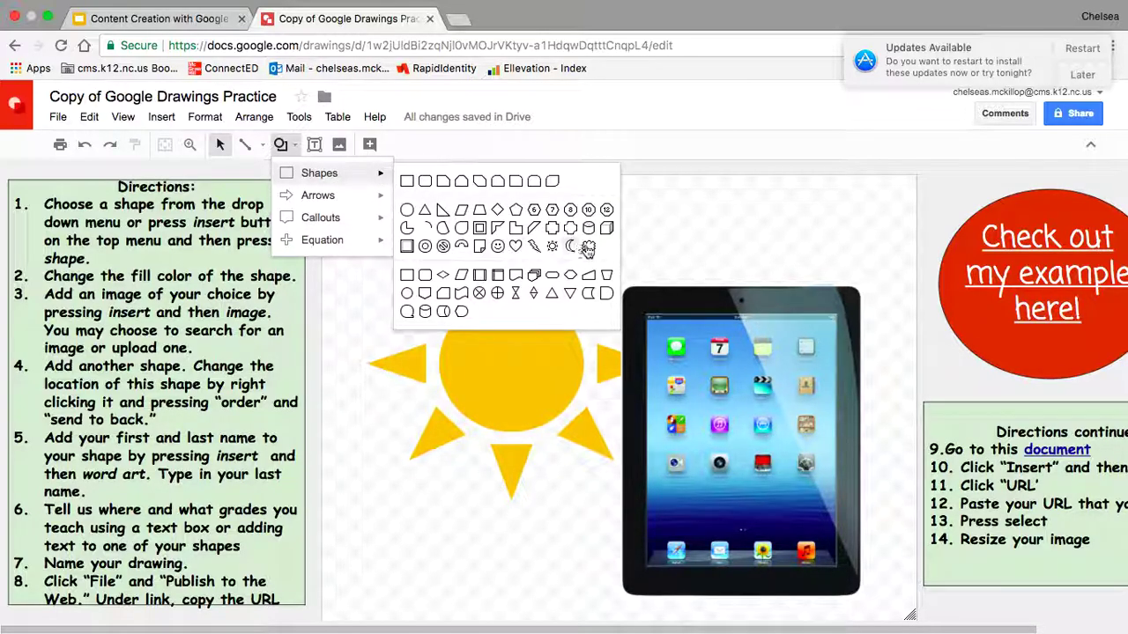
click(589, 246)
drag(359, 478, 642, 609)
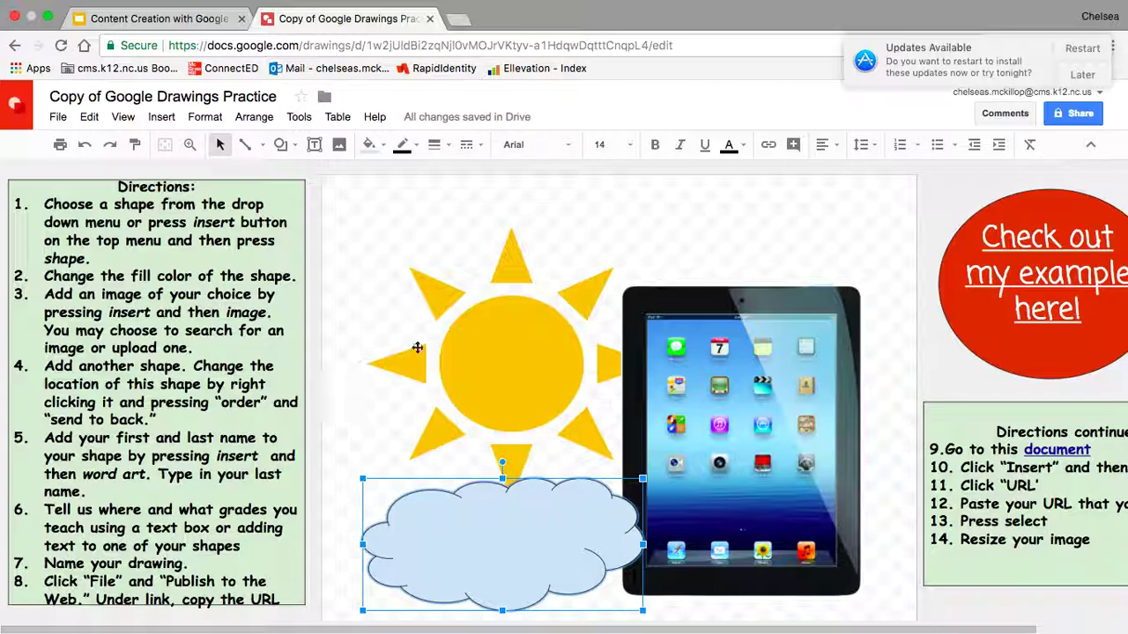
Fill the cloud with solid dark blue and give its outline a matching blue.
click(379, 147)
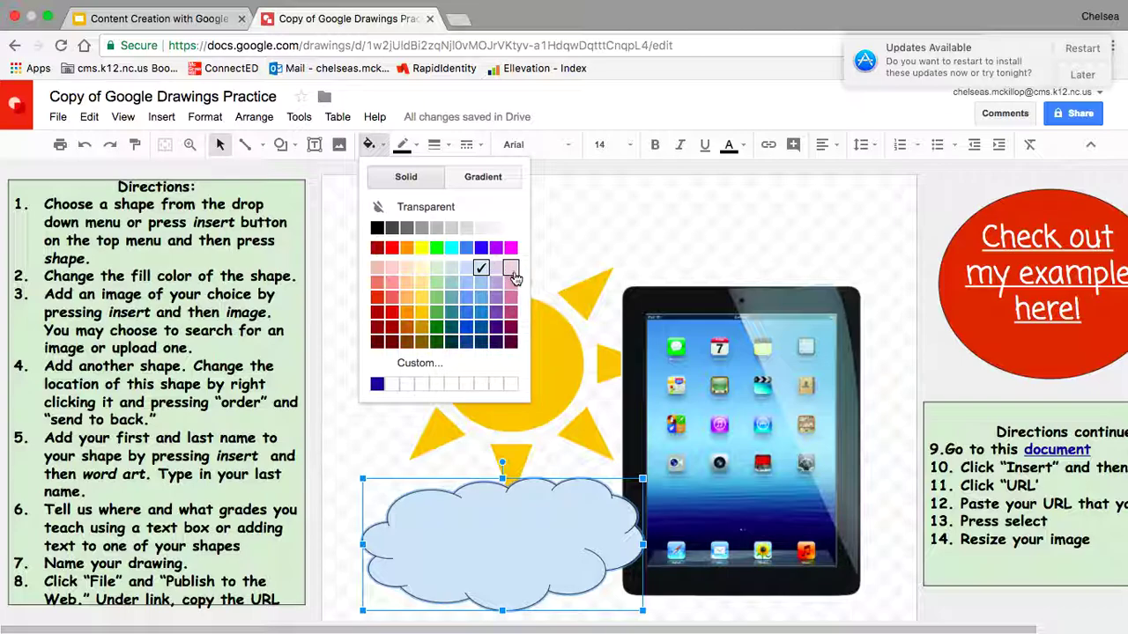
click(481, 311)
click(403, 147)
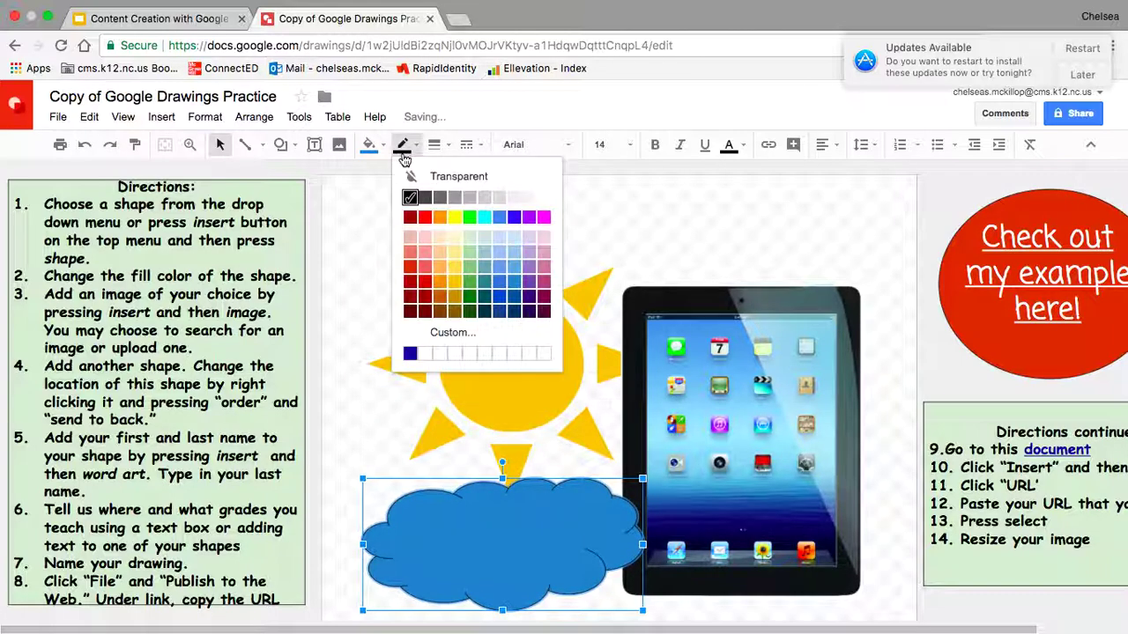
click(514, 292)
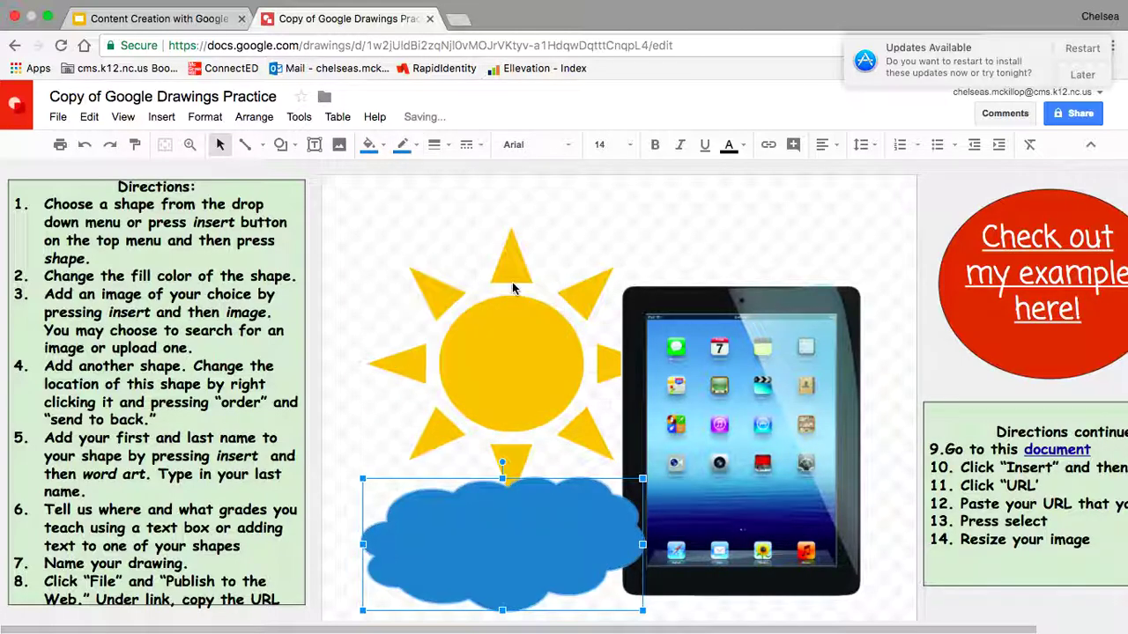
click(348, 445)
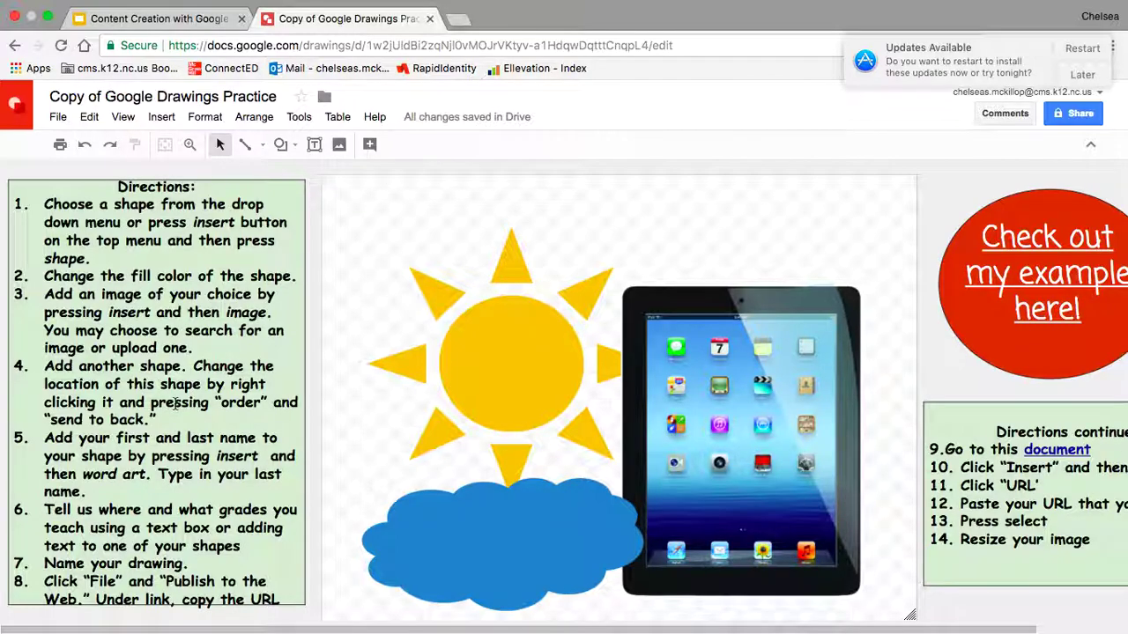
Send the blue cloud backward one level so it sits behind the iPad picture.
click(454, 546)
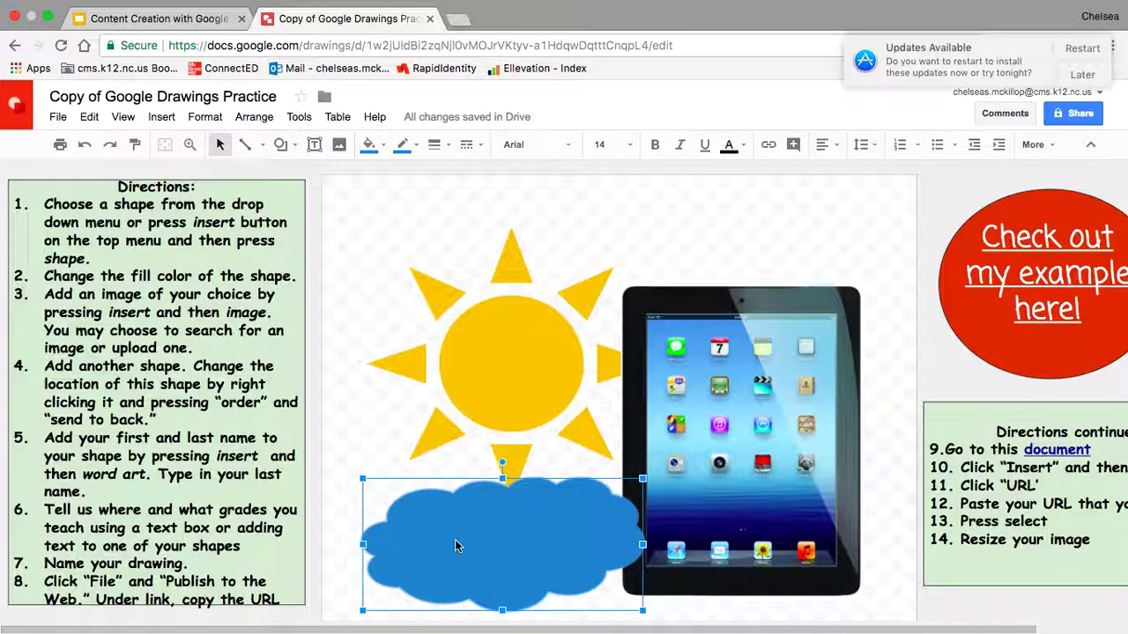
right_click(455, 546)
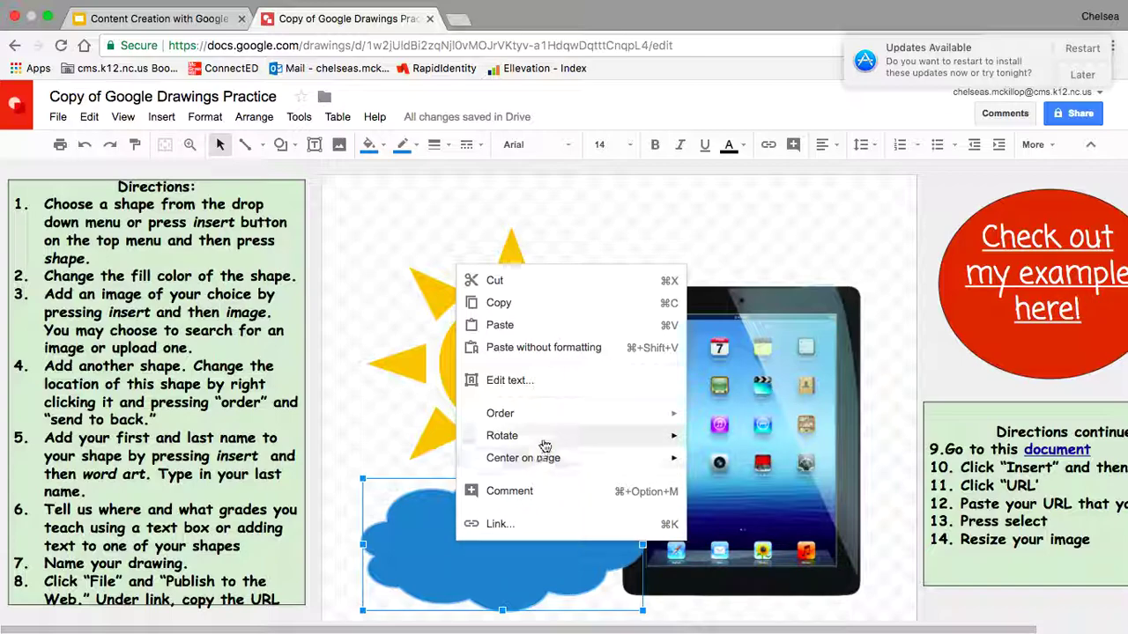
mouse_move(549, 426)
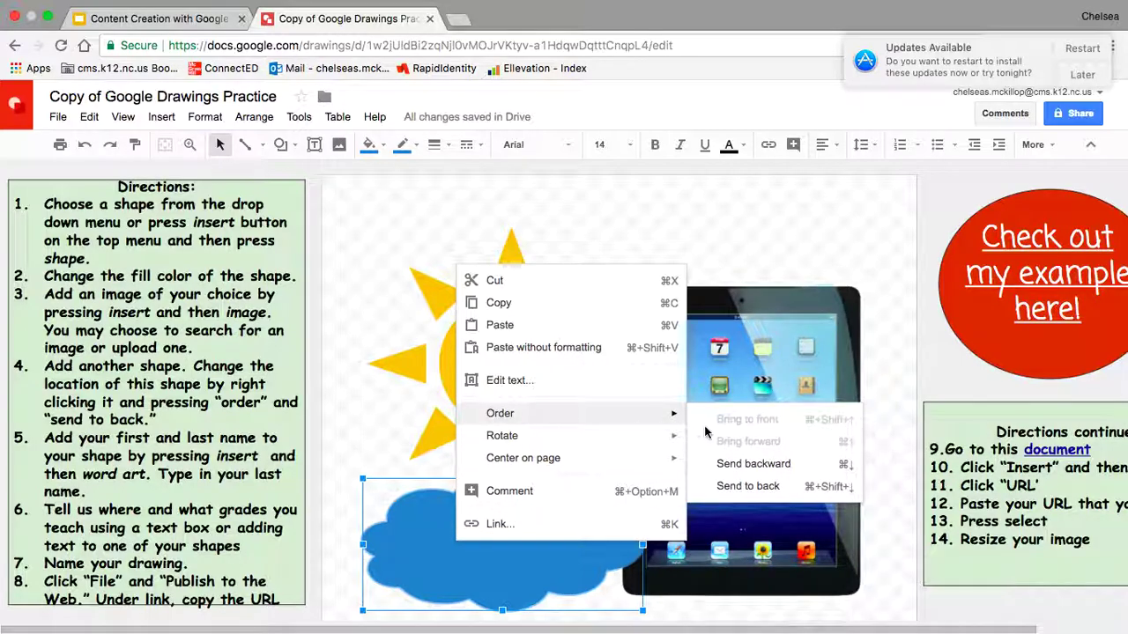
click(732, 473)
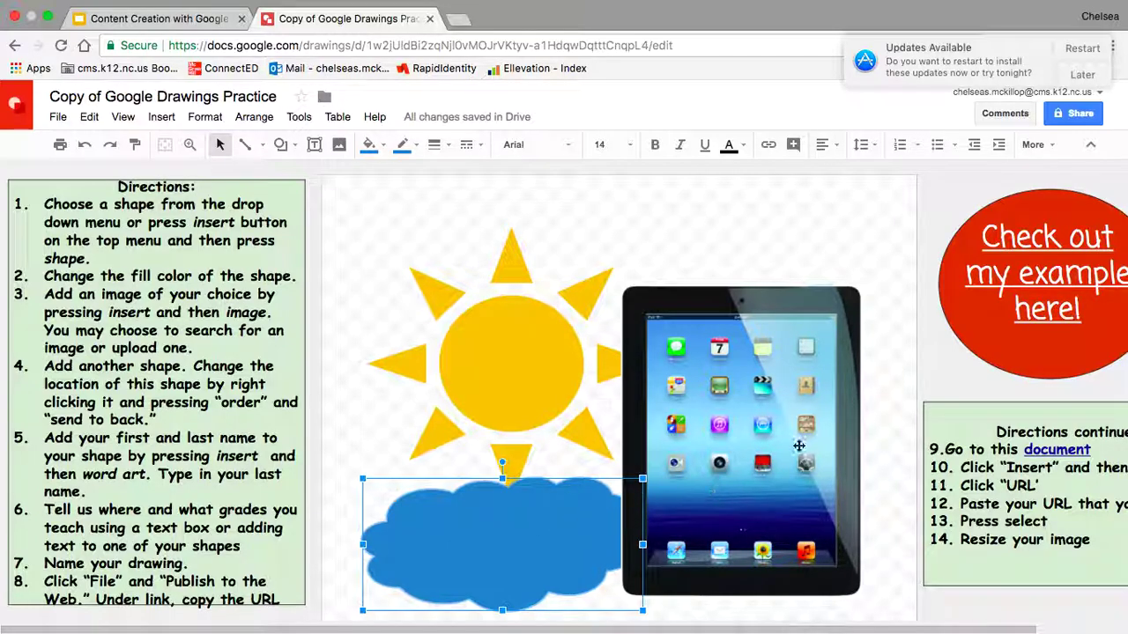
click(351, 462)
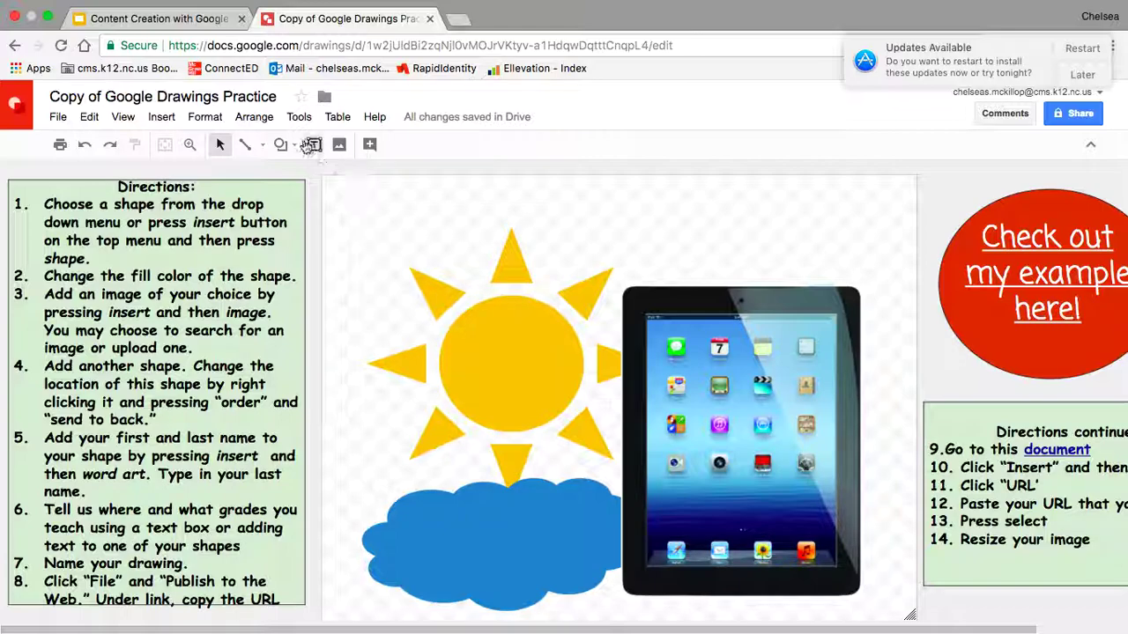
Insert word art containing the author's first and last name.
click(175, 117)
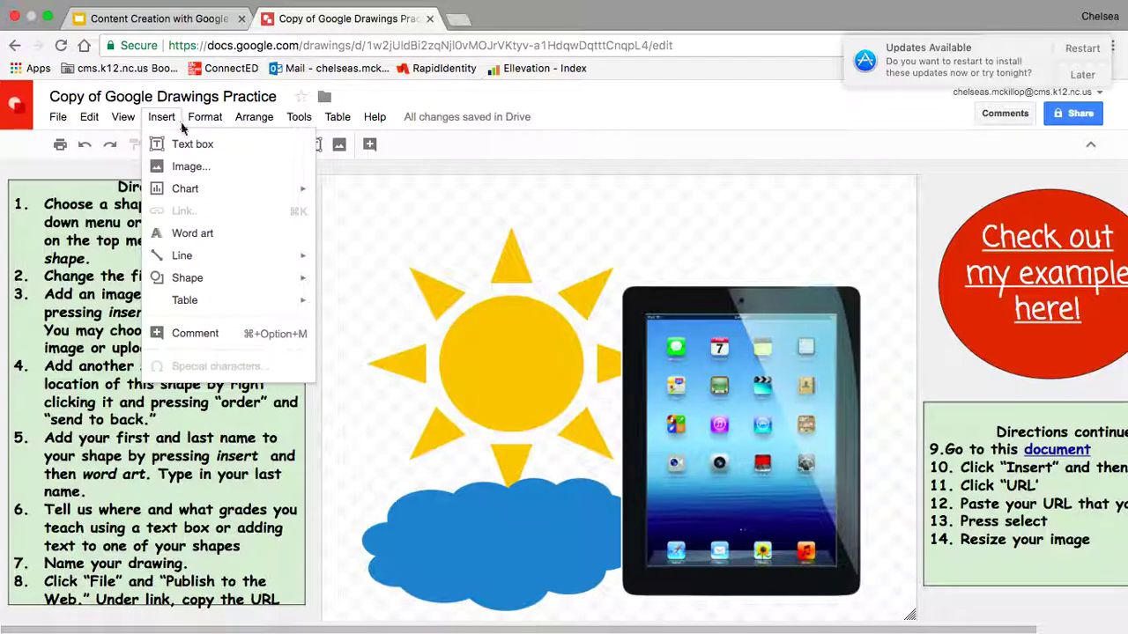
click(183, 234)
text(Che)
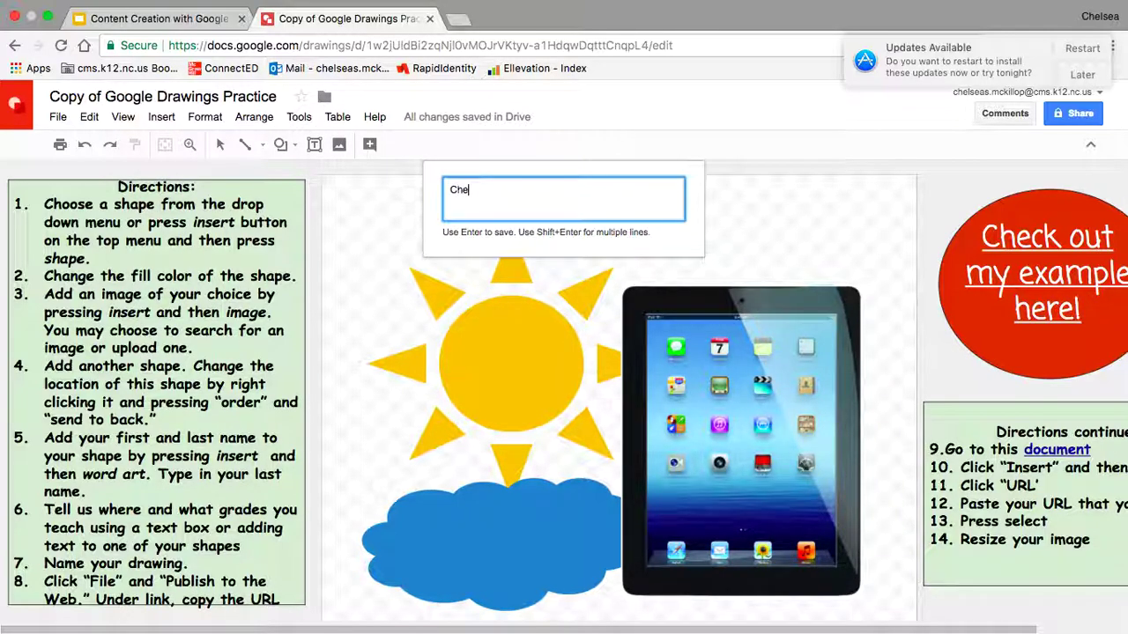
text(lsea McKillop)
key(Return)
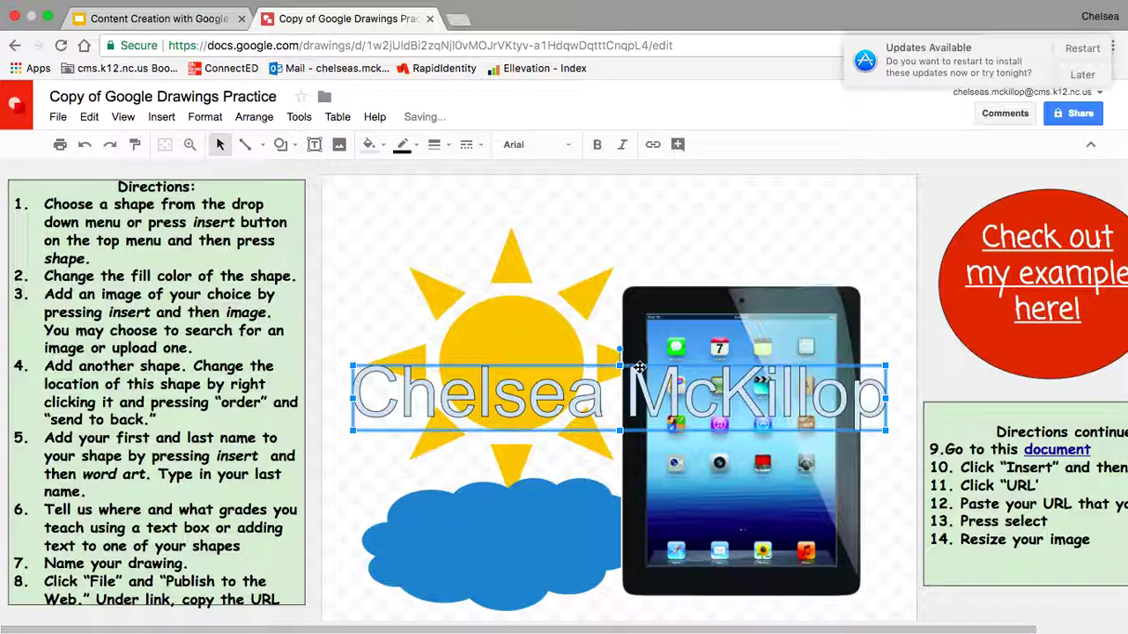
Move the name word art to the top of the canvas above the sun and iPad, and widen it slightly.
drag(638, 366, 636, 189)
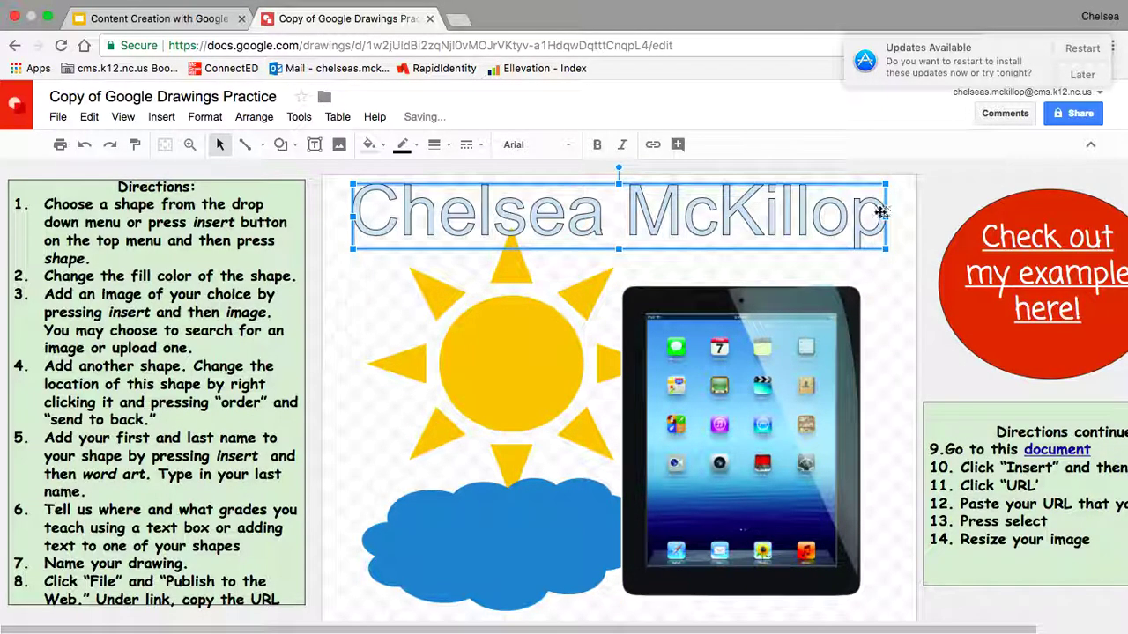
drag(885, 216, 901, 216)
drag(620, 212, 614, 215)
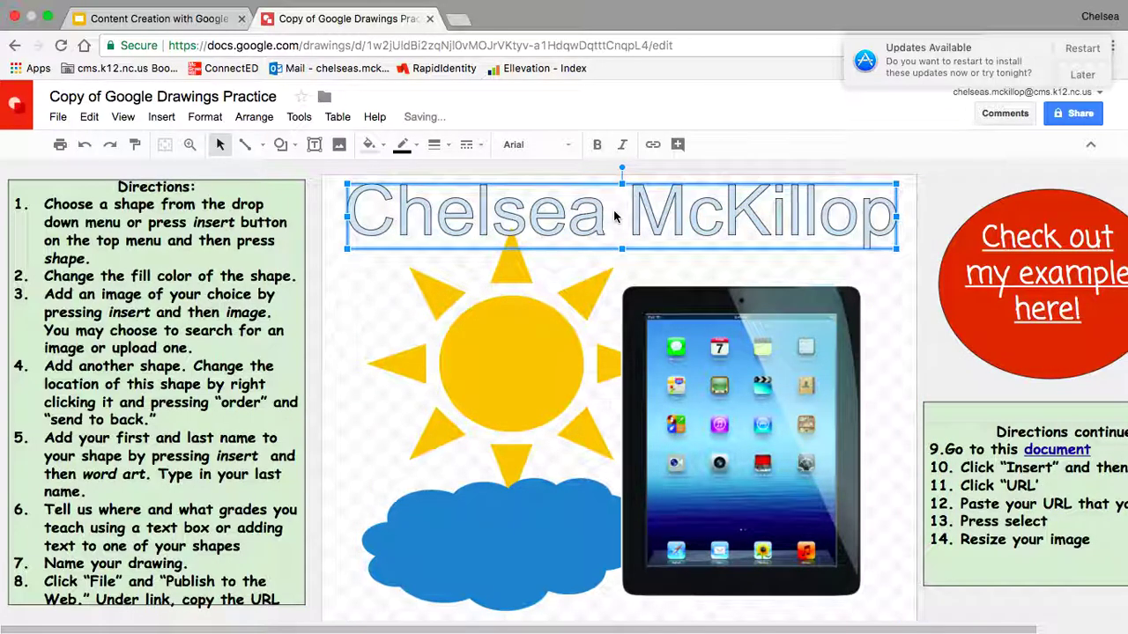
Change the name word art's font to Coming Soon and make it bold.
click(567, 145)
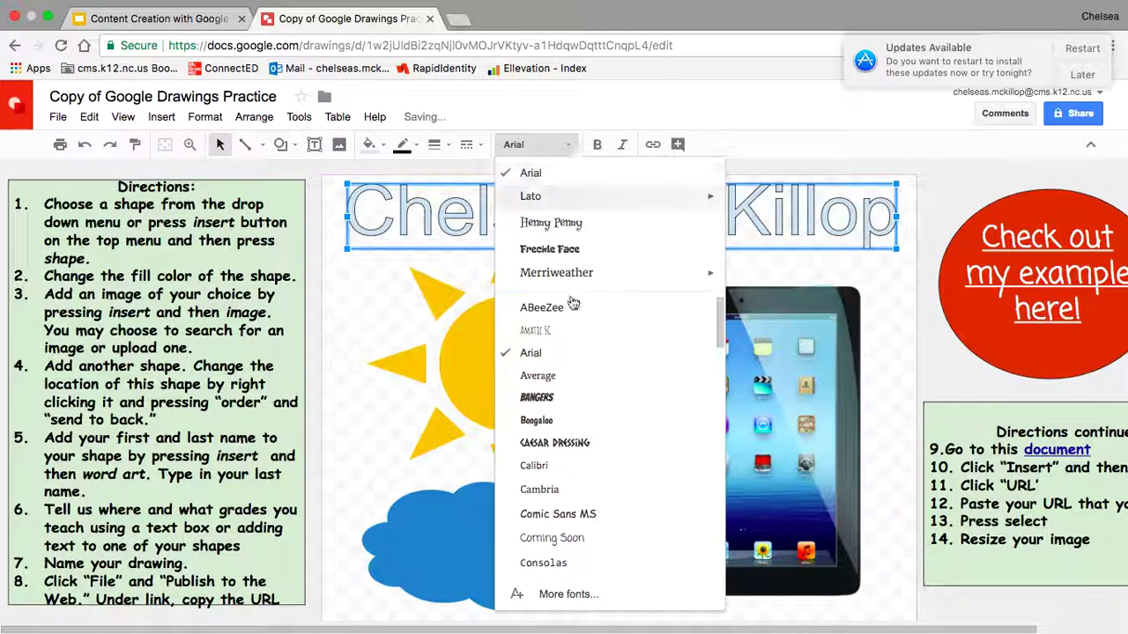
scroll(564, 397, down, 3)
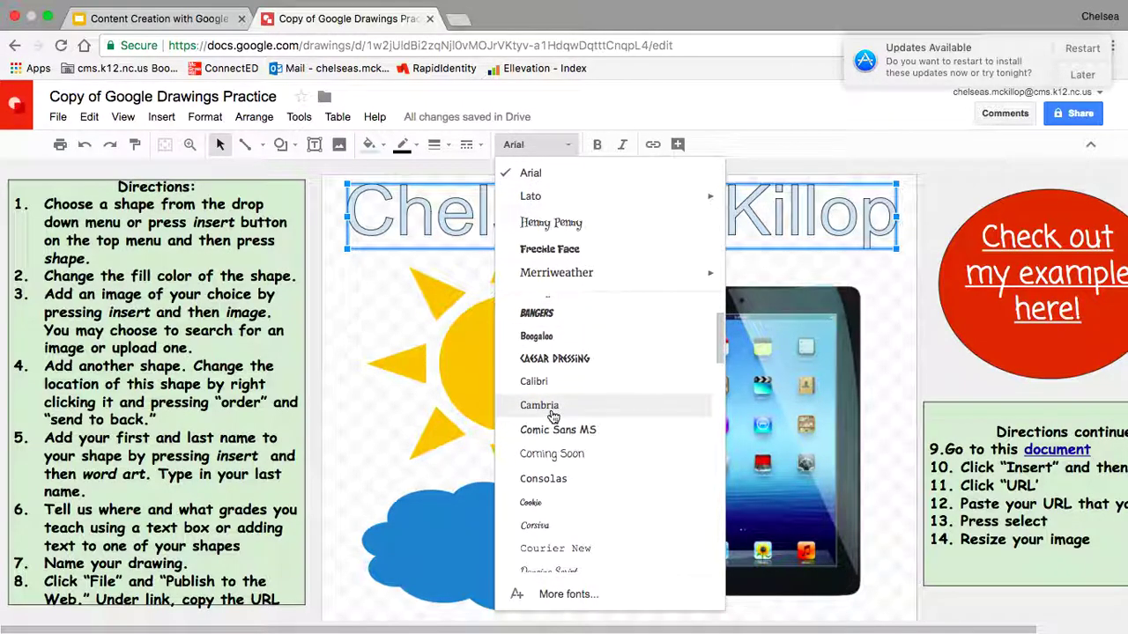
click(552, 454)
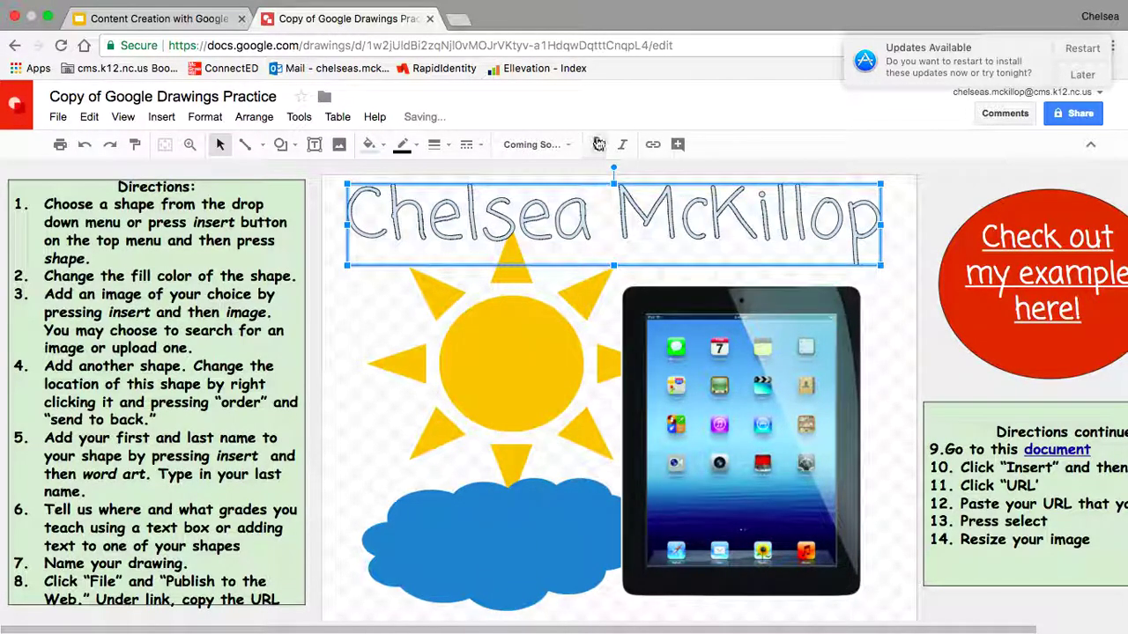
click(598, 145)
Fill the name word art with solid dark green and give its outline a matching green.
click(374, 150)
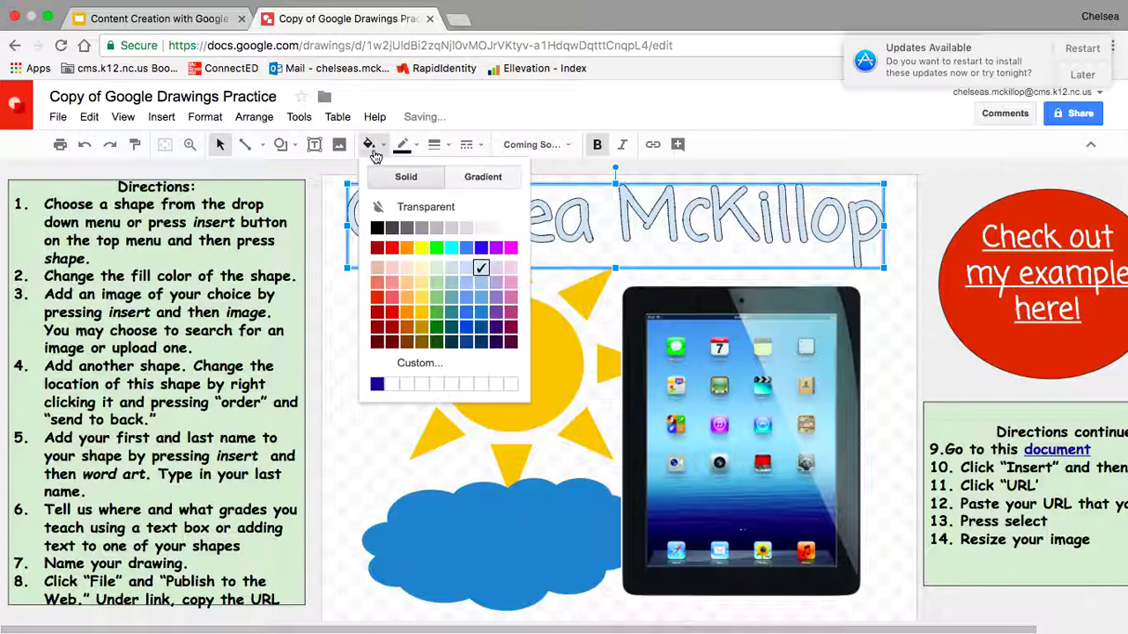
click(440, 331)
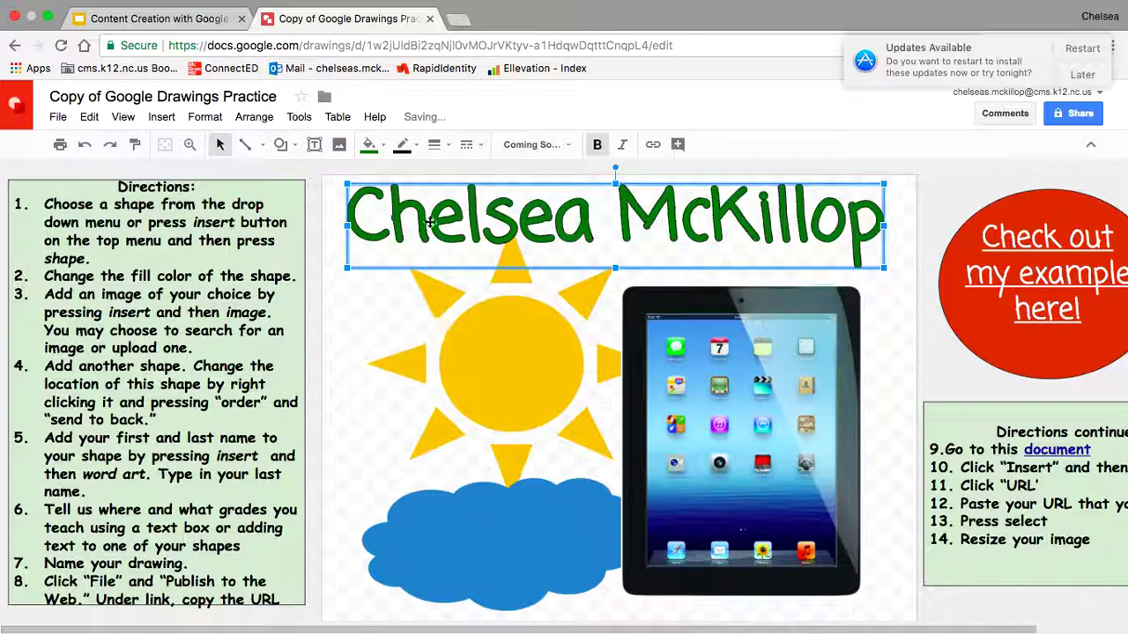
click(402, 144)
click(470, 304)
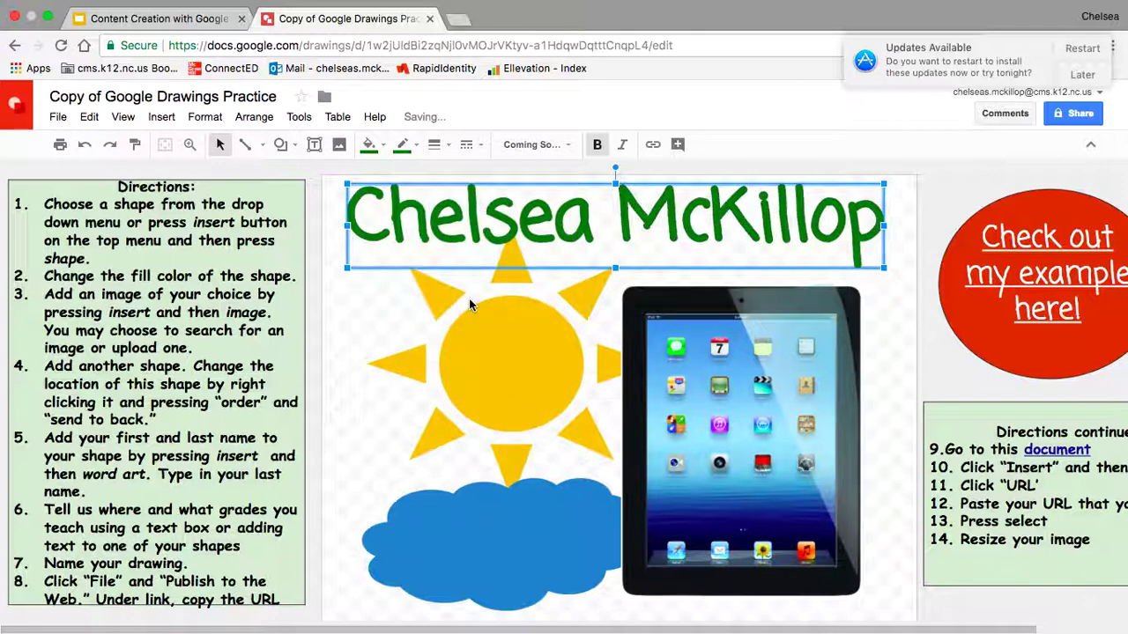
click(356, 336)
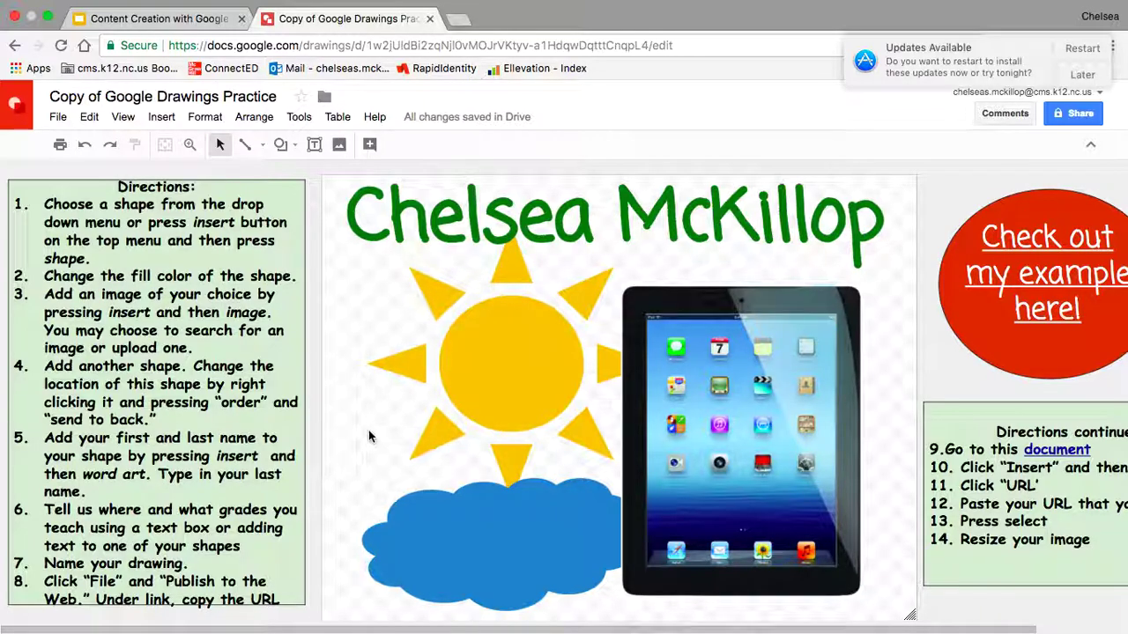
click(314, 146)
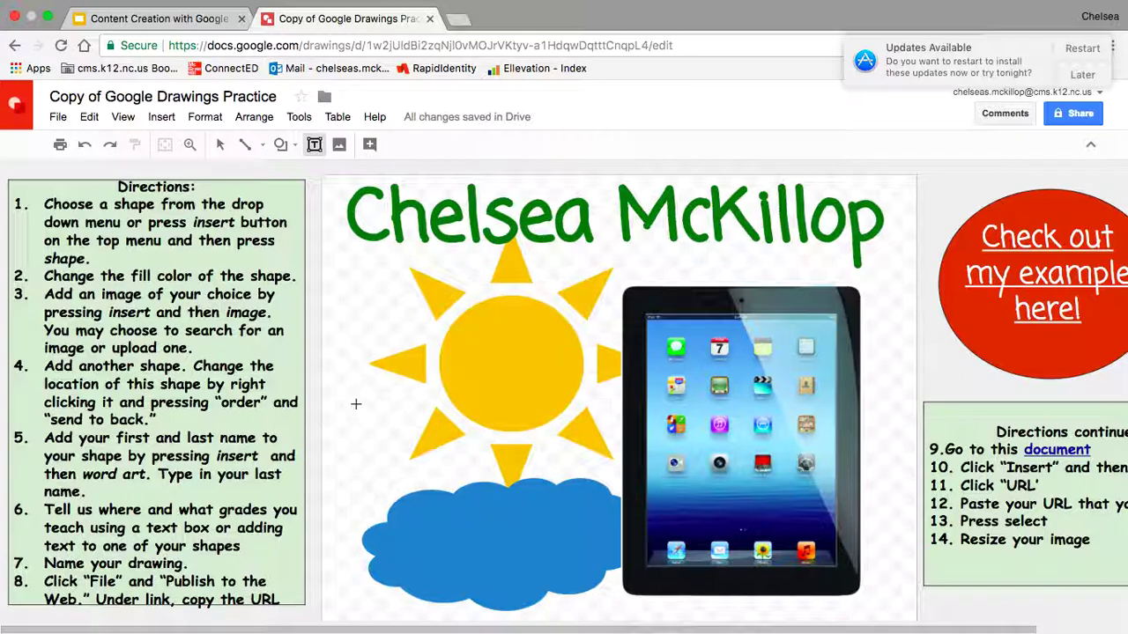
drag(355, 405, 831, 459)
mouse_move(682, 625)
text(I teach)
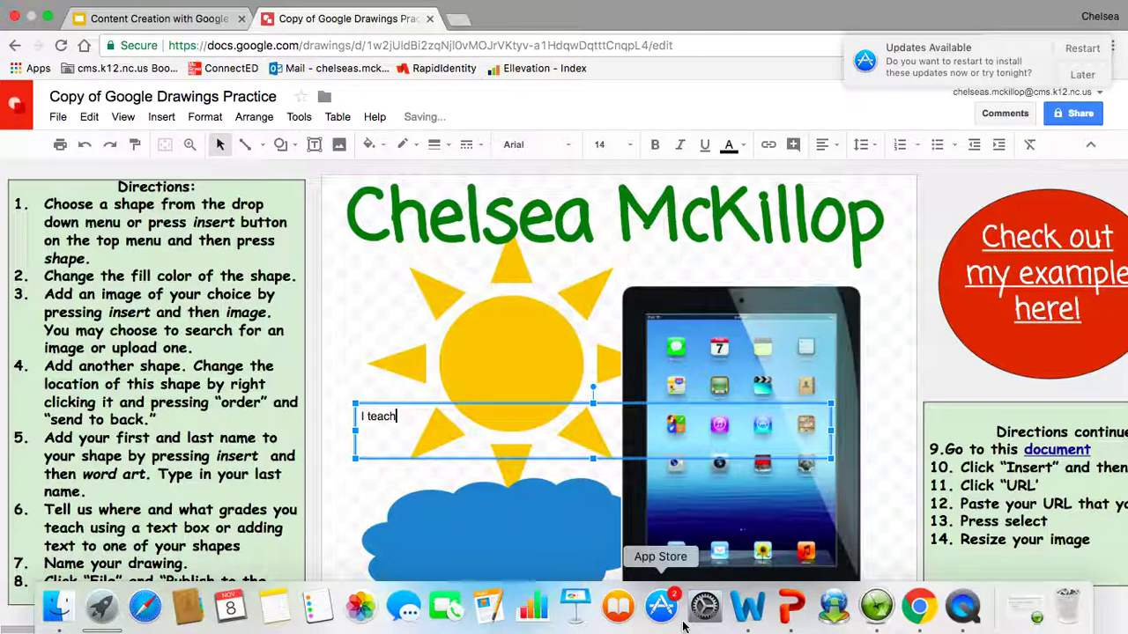
click(423, 404)
key(Delete)
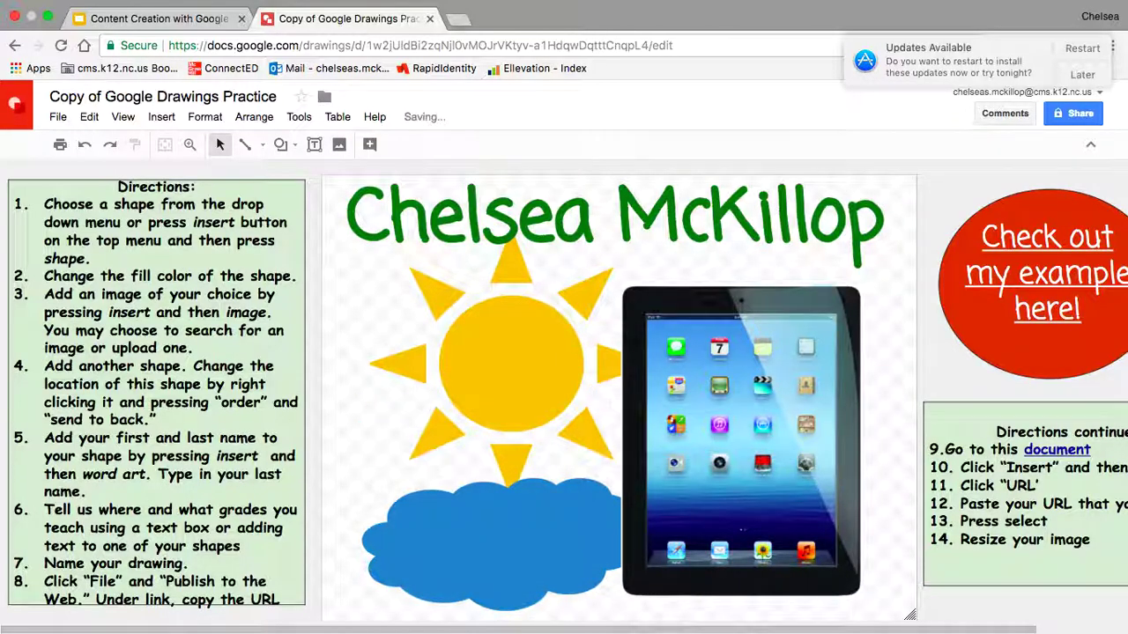
Add the text "I teach 6th, 7th, and 8th grade" inside the blue cloud.
click(479, 528)
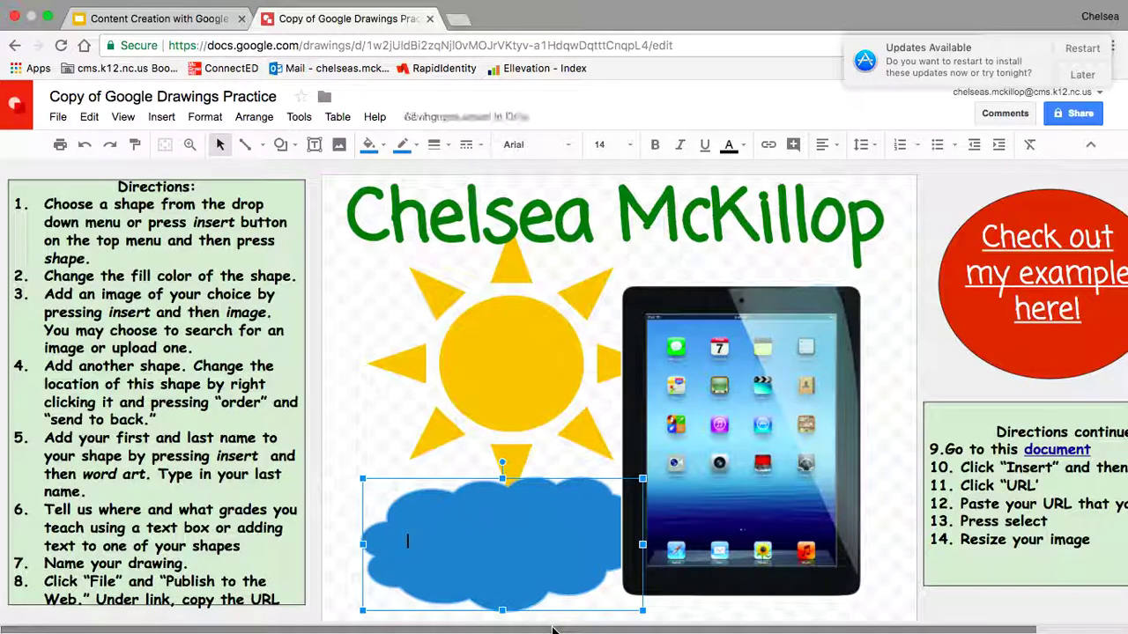
text(I teach)
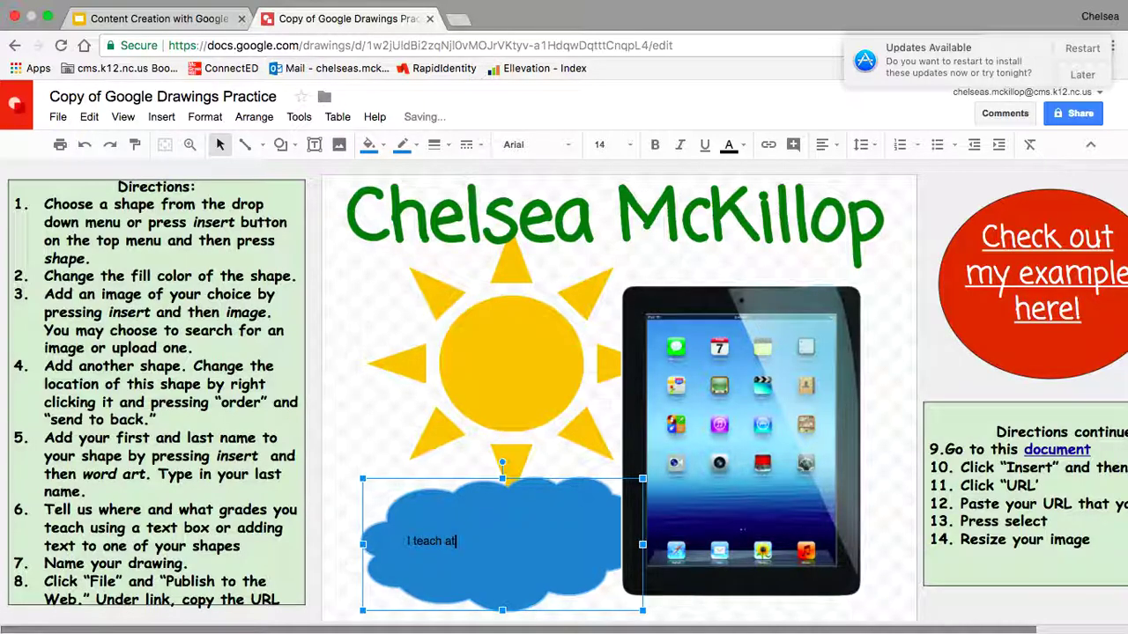
text( 6th)
text(, 8)
text(7th, and )
text(8th grade)
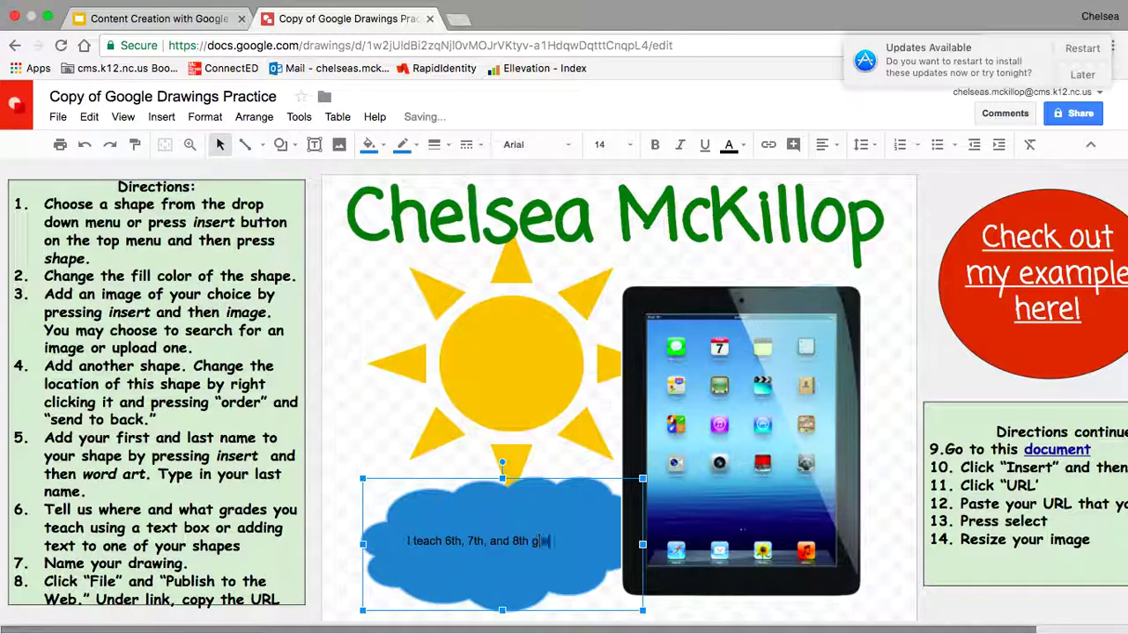